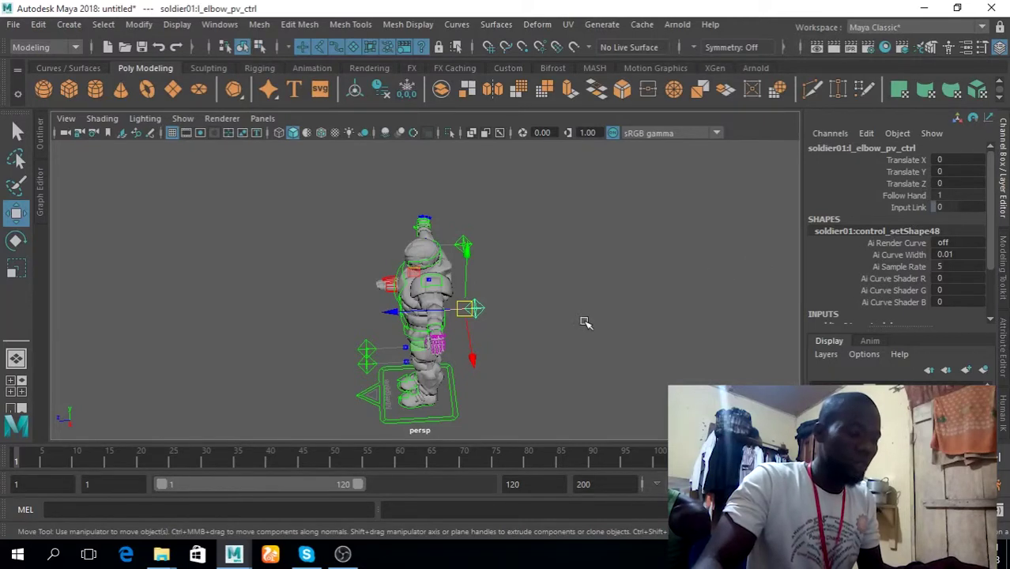
# Test-pull the left hand IK control toward the body, then undo the move
pyautogui.keyDown('alt'); pyautogui.moveTo(541, 338); pyautogui.dragTo(624, 343); pyautogui.keyUp('alt')
pyautogui.click(620, 341)
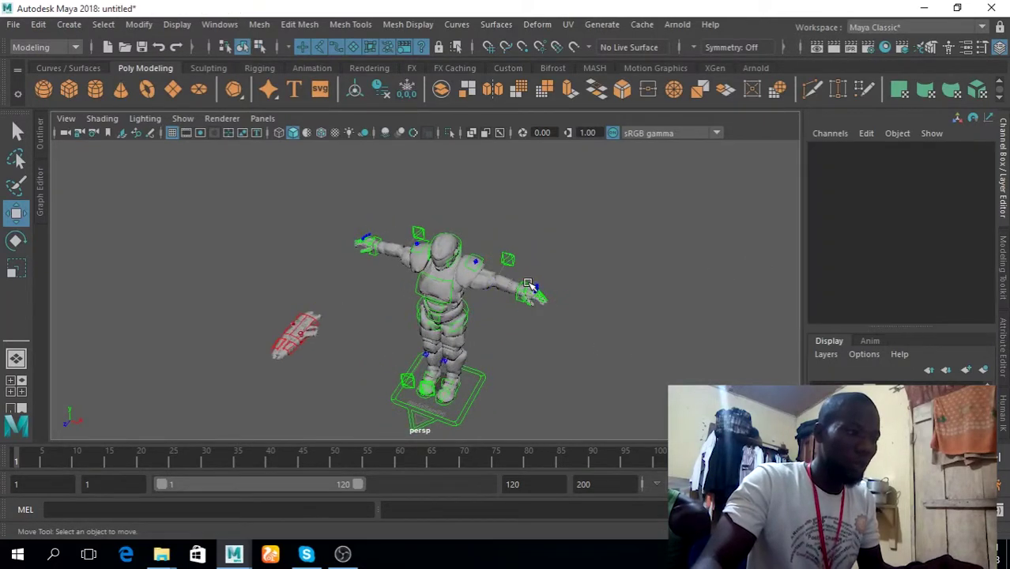
pyautogui.click(528, 282)
pyautogui.moveTo(528, 286); pyautogui.dragTo(543, 327)
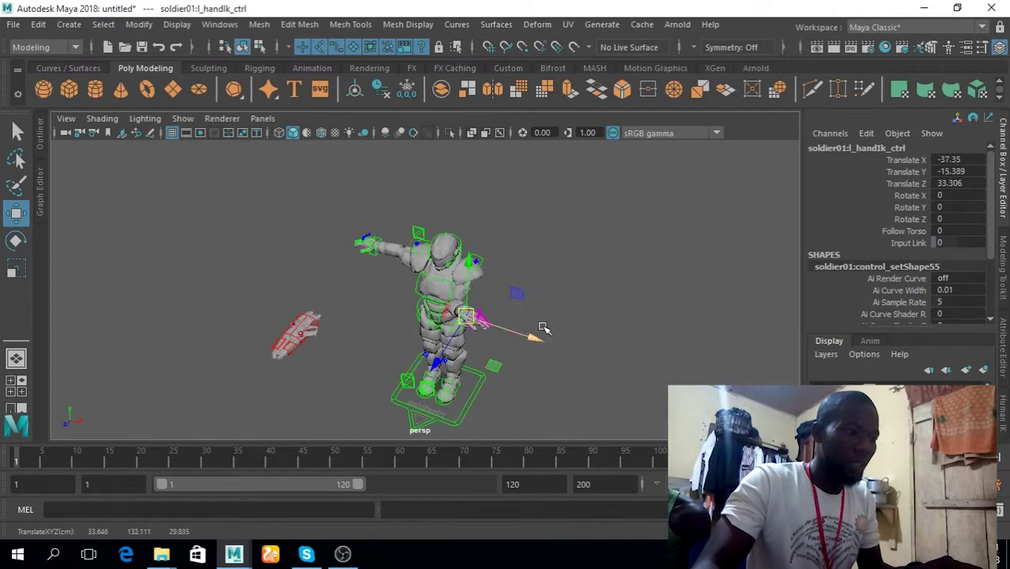
pyautogui.hotkey('ctrl', 'z')
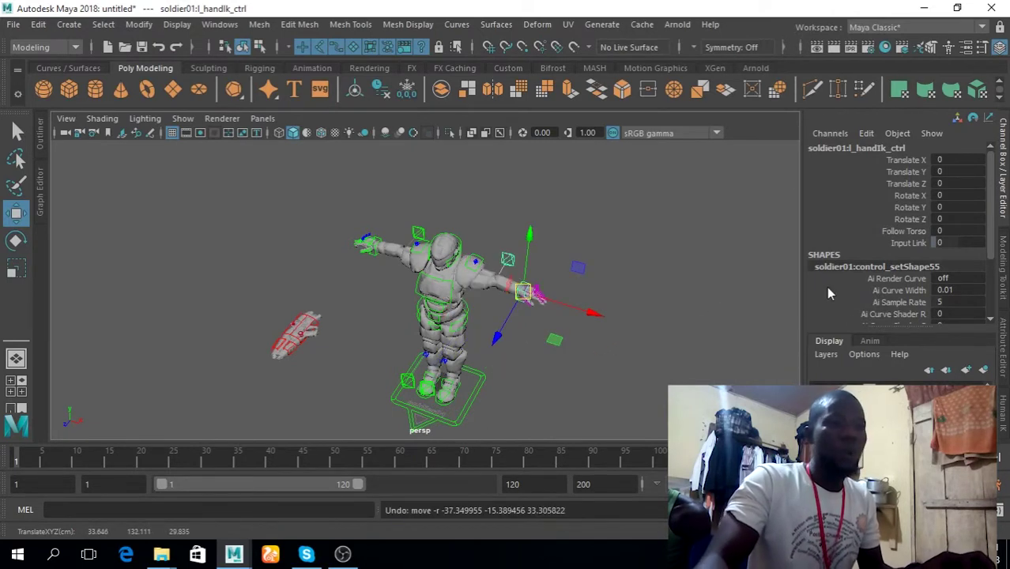
pyautogui.click(602, 282)
# Select both elbow pole-vector controls, try moving the left hand again, then undo
pyautogui.click(511, 261)
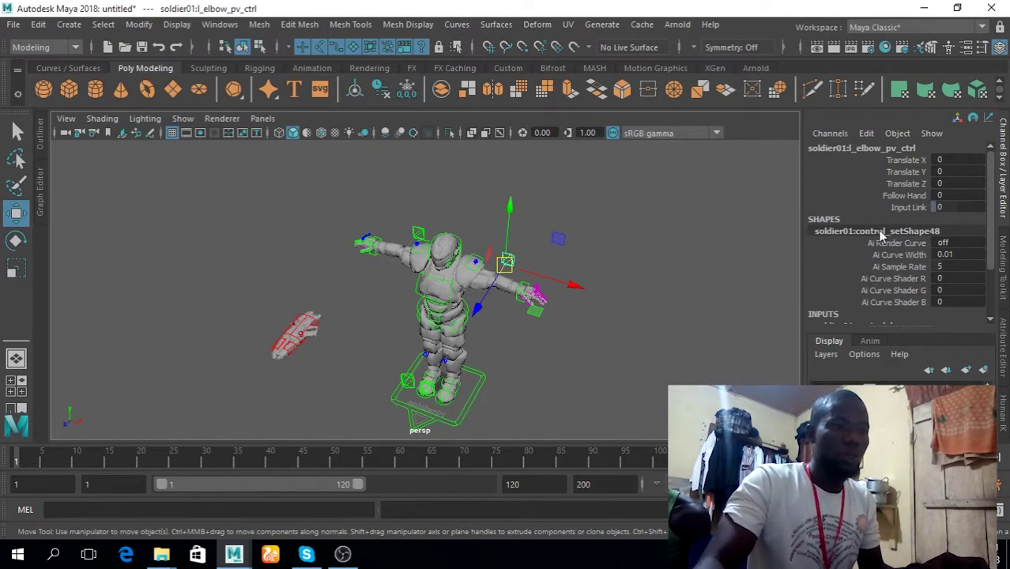
pyautogui.keyDown('alt'); pyautogui.moveTo(683, 282); pyautogui.dragTo(468, 263); pyautogui.keyUp('alt')
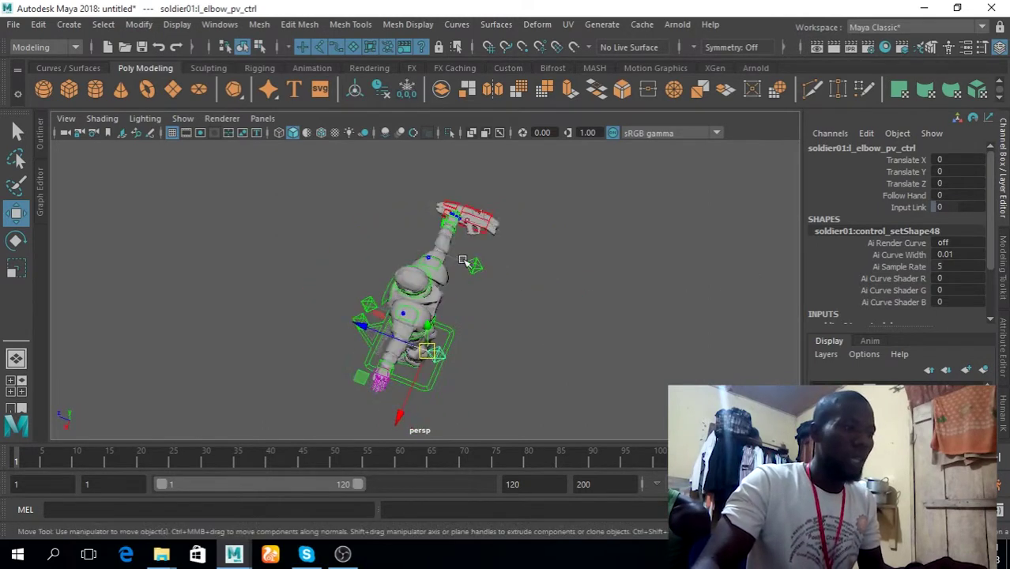
pyautogui.click(470, 263)
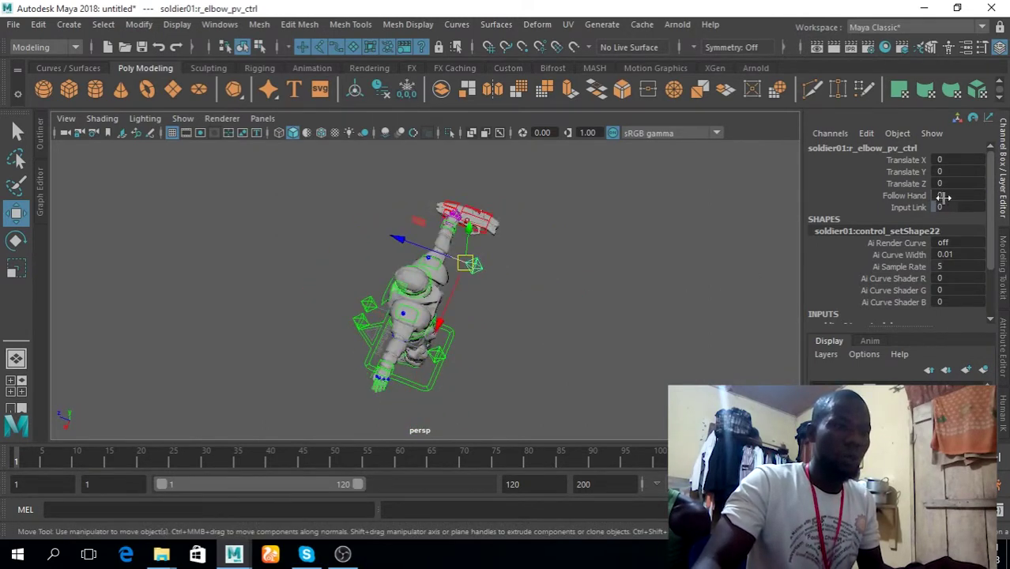
pyautogui.keyDown('alt'); pyautogui.moveTo(662, 269); pyautogui.dragTo(578, 261); pyautogui.keyUp('alt')
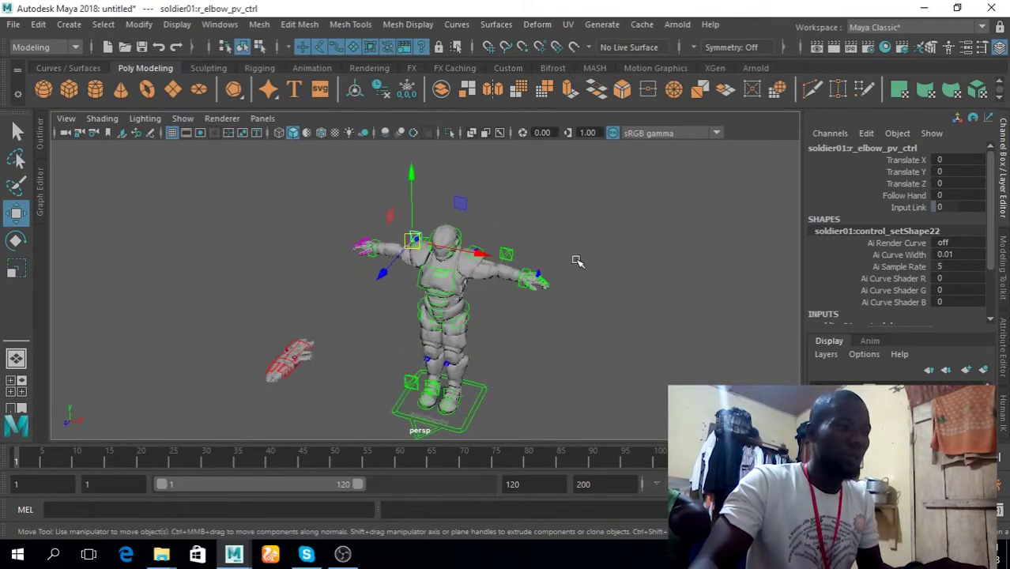
pyautogui.click(528, 280)
pyautogui.moveTo(522, 283); pyautogui.dragTo(634, 315)
pyautogui.hotkey('ctrl', 'z')
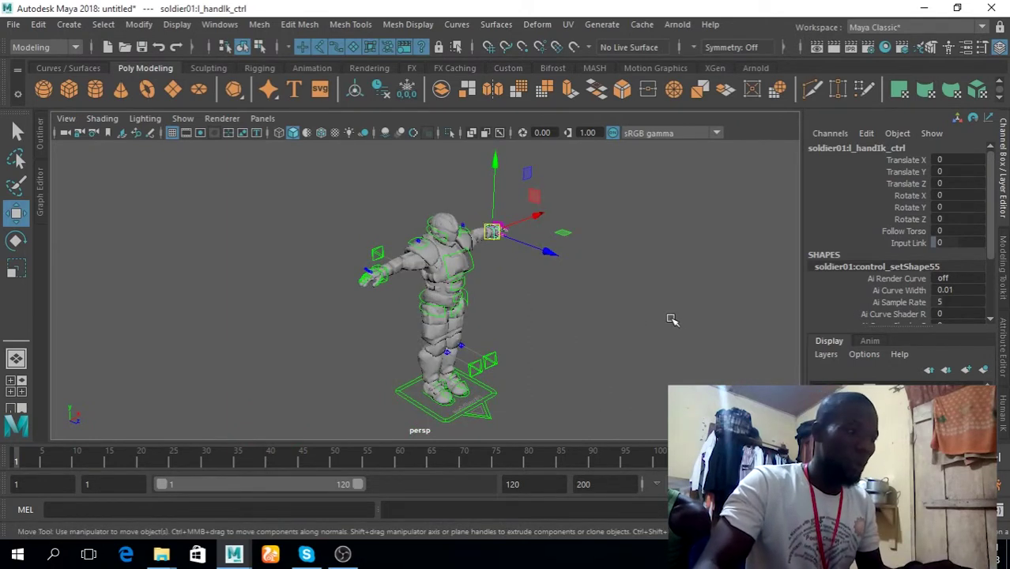
# Create a polygon plane and scale it up to 336.118 beneath the soldier
pyautogui.keyDown('alt'); pyautogui.moveTo(602, 284); pyautogui.dragTo(550, 297, button='middle'); pyautogui.keyUp('alt')
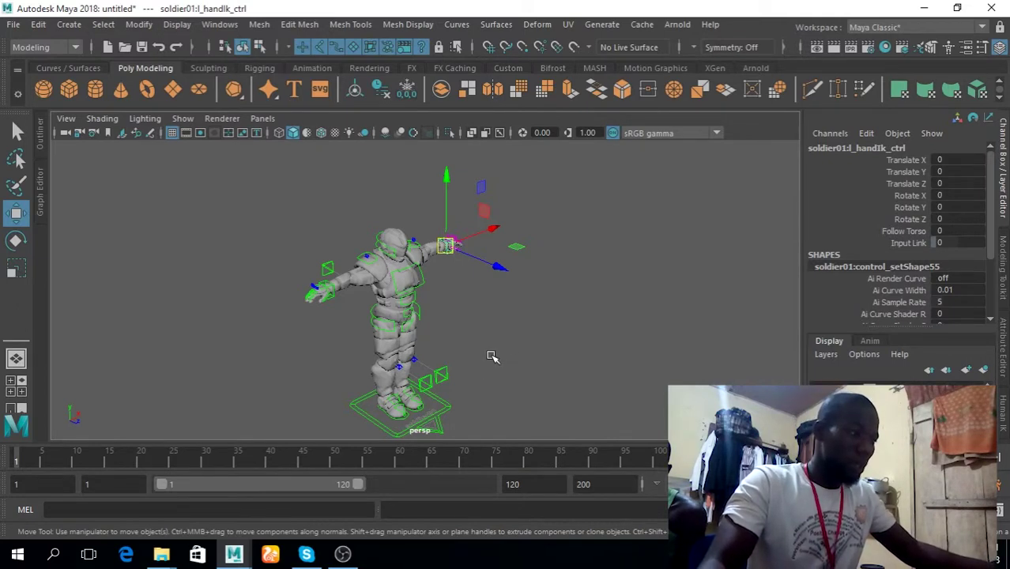
pyautogui.press('space')
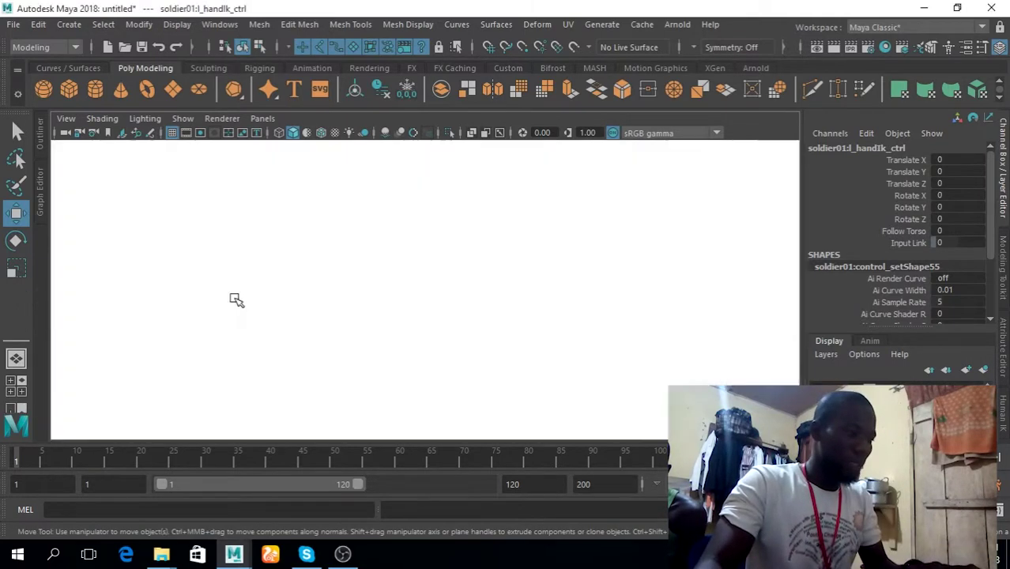
pyautogui.press('space')
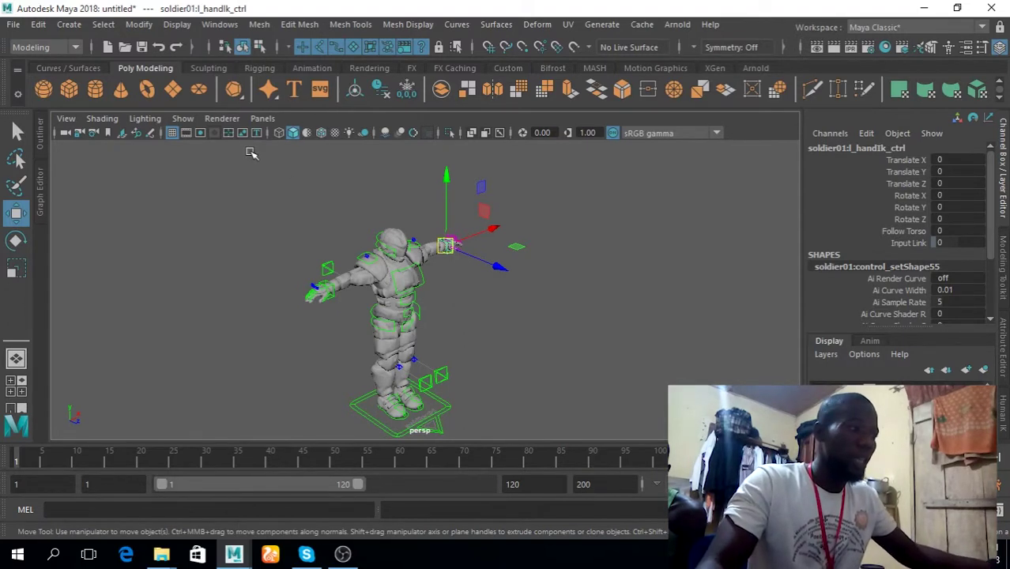
pyautogui.click(173, 91)
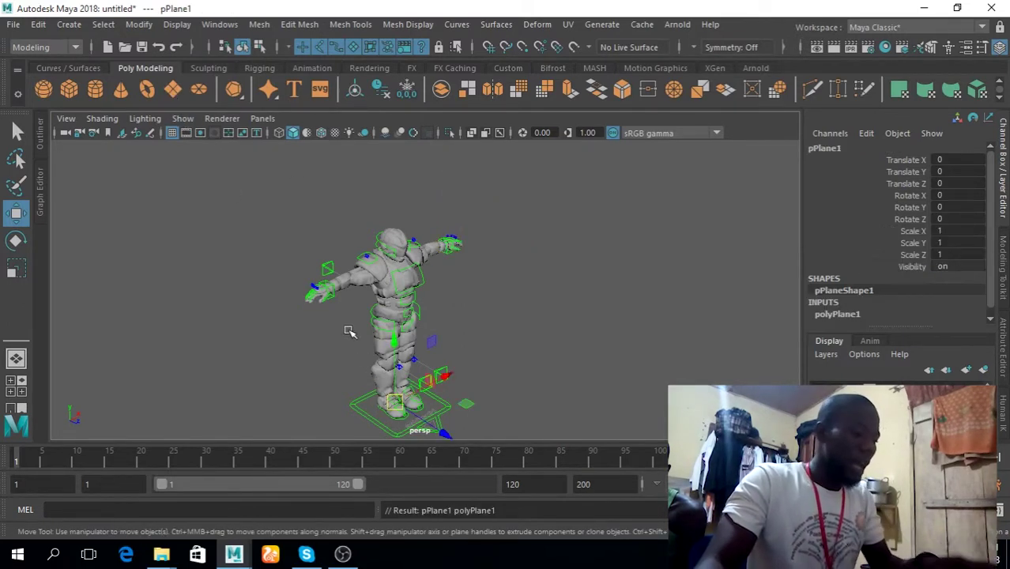
pyautogui.press('r')
pyautogui.moveTo(403, 410); pyautogui.dragTo(642, 413)
# Set polyPlane1's Subdivisions Width and Height to 1
pyautogui.click(854, 312)
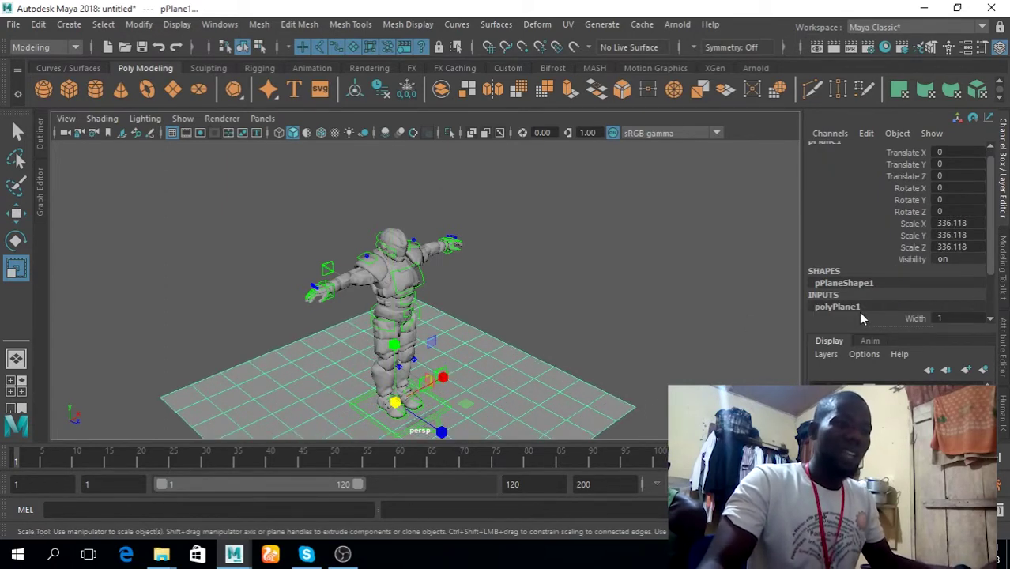
pyautogui.scroll(-2, 933, 296)
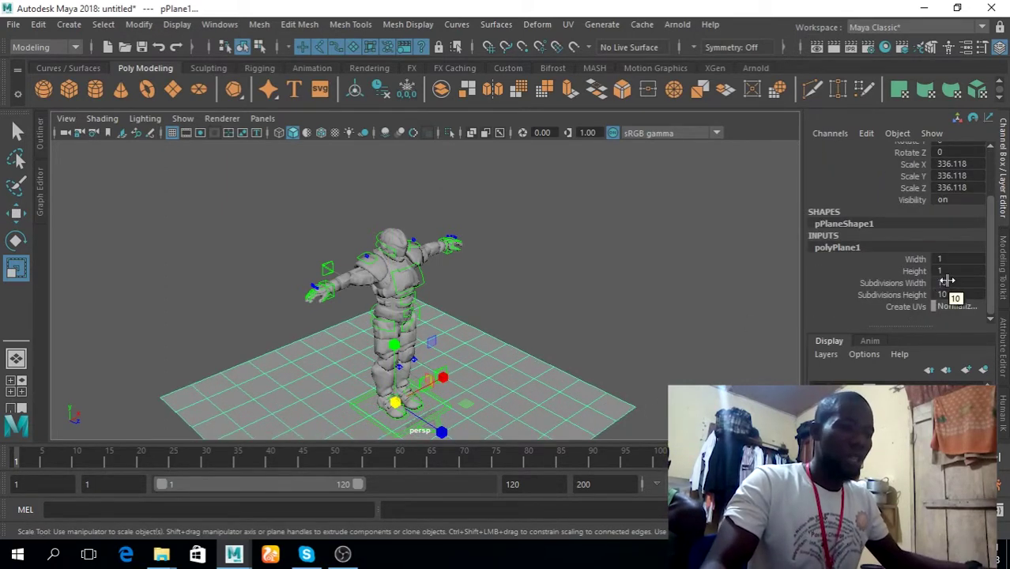
pyautogui.moveTo(946, 280); pyautogui.dragTo(949, 294)
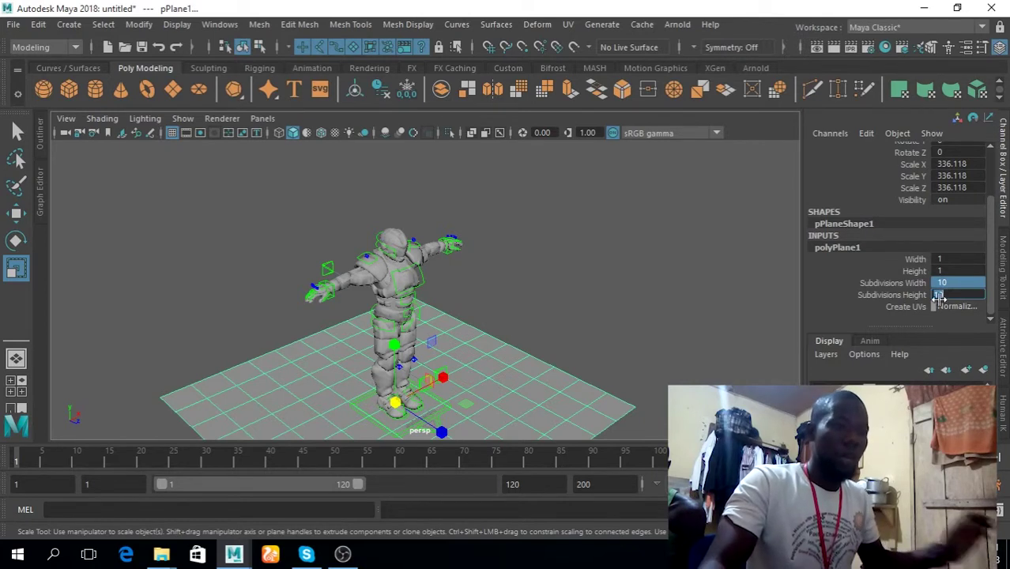
pyautogui.write('1')
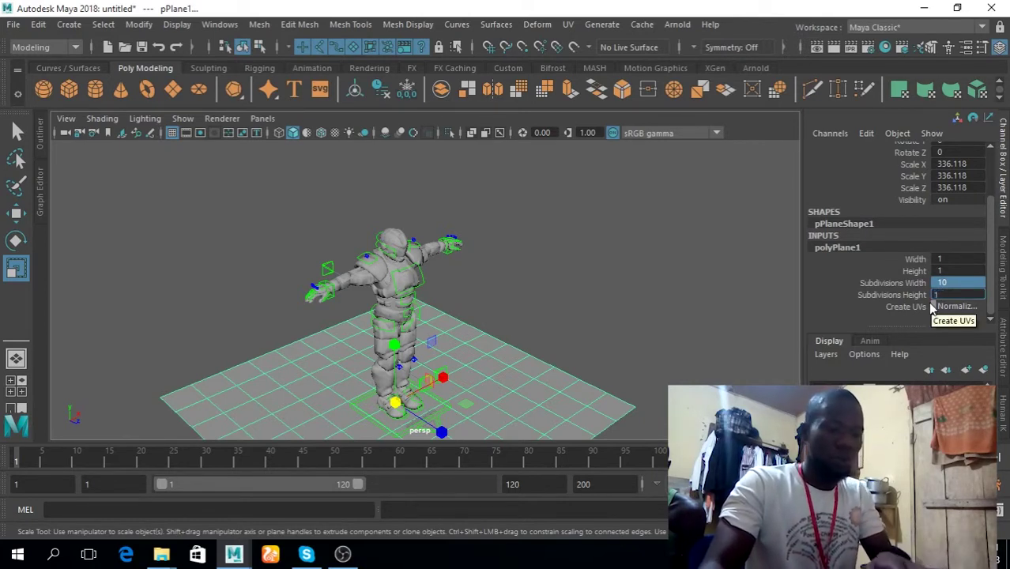
pyautogui.press('Return')
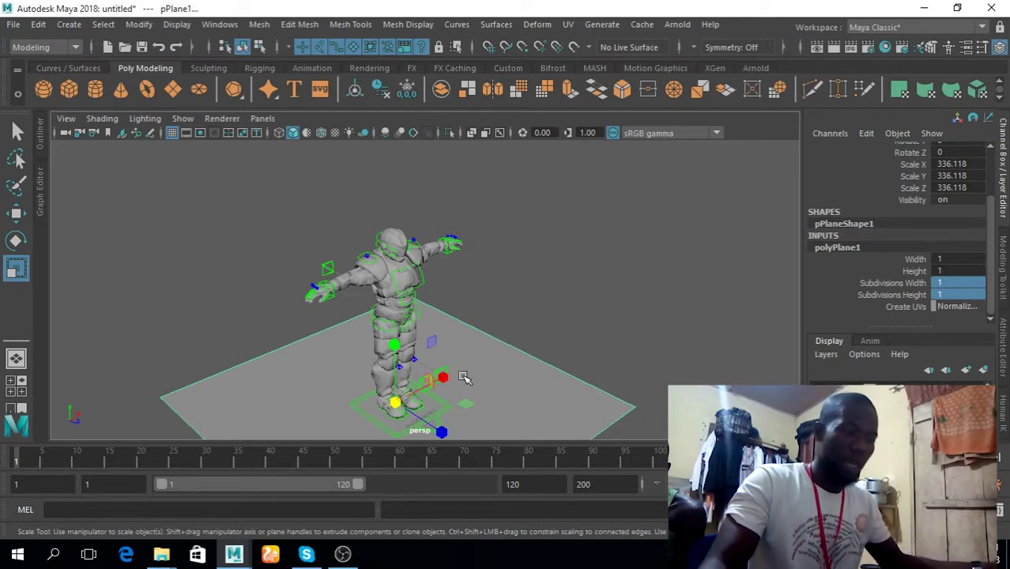
pyautogui.press('e')
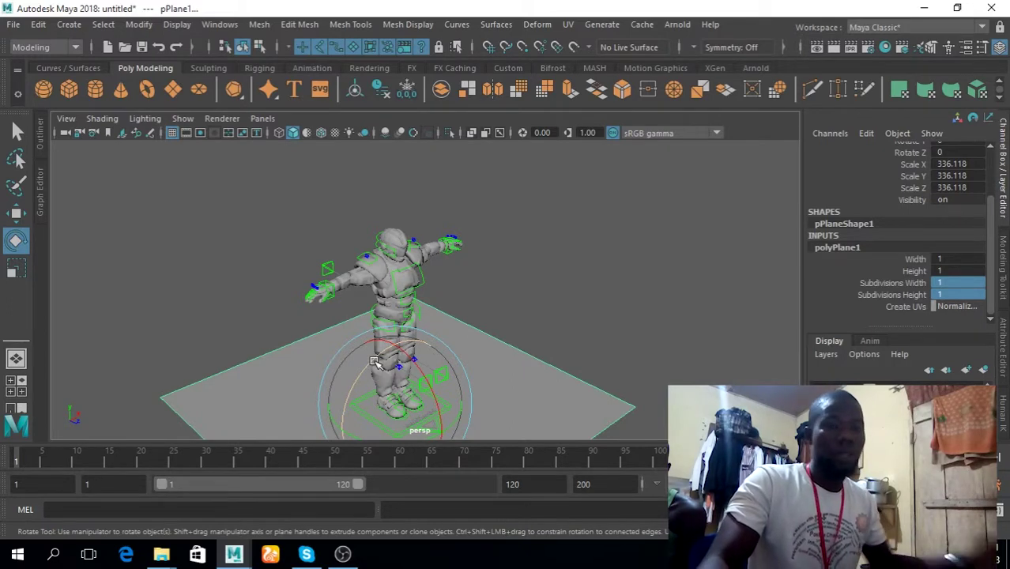
# Stand the plane upright by setting its Rotate Z to 90
pyautogui.moveTo(374, 362); pyautogui.dragTo(446, 330)
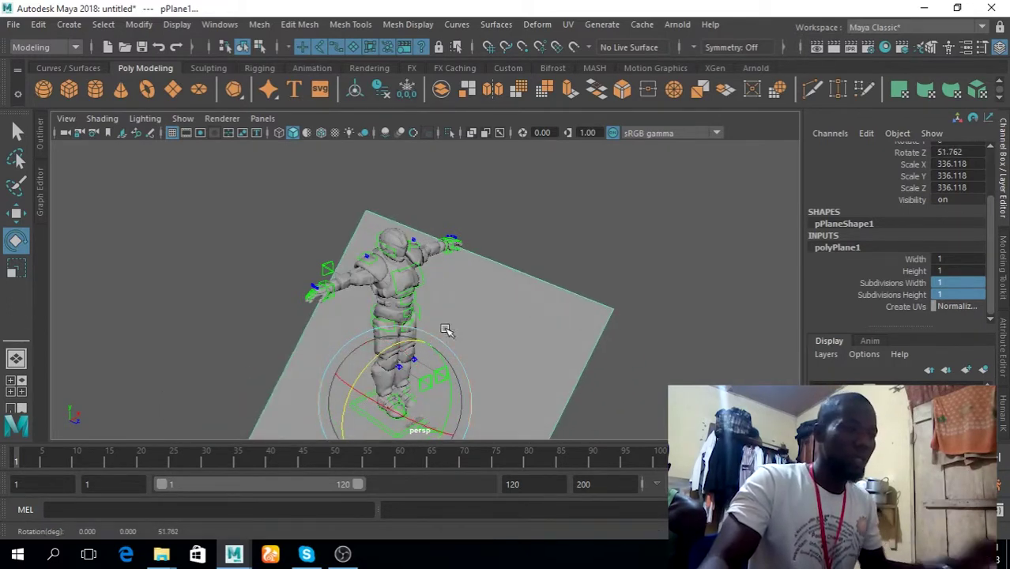
pyautogui.hotkey('ctrl', 'z')
pyautogui.moveTo(496, 323); pyautogui.dragTo(357, 380, button='middle')
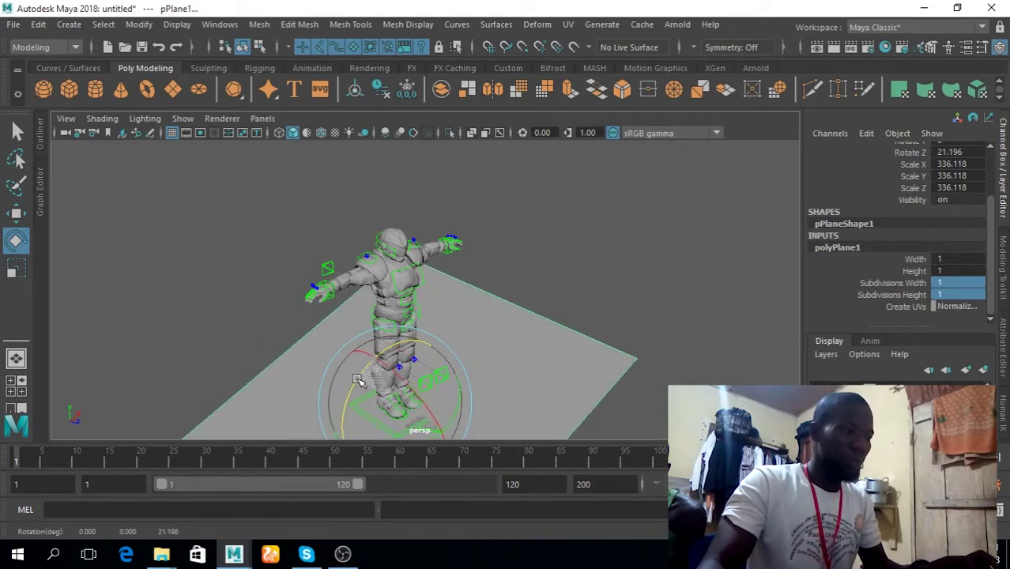
pyautogui.scroll(2, 918, 163)
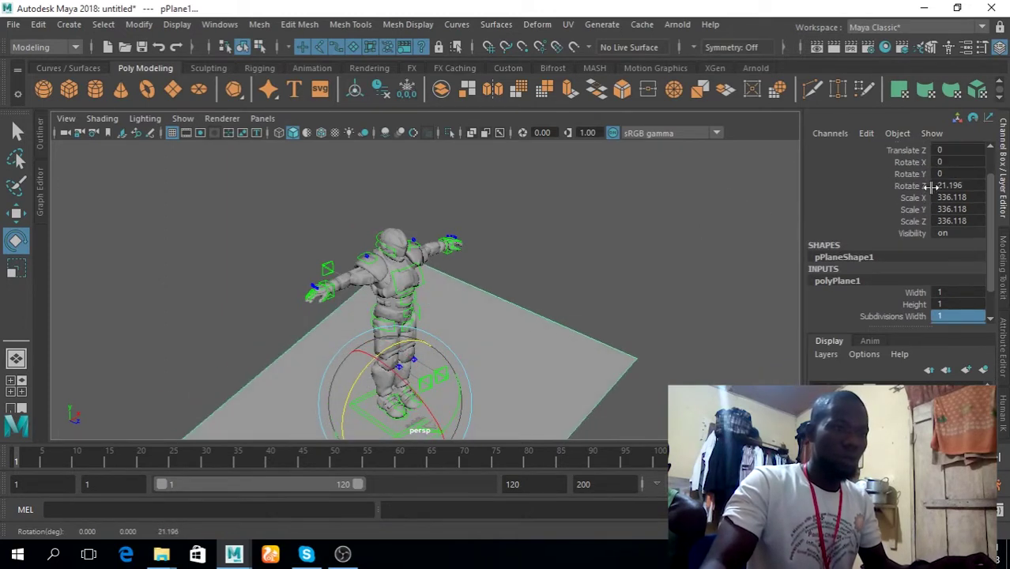
pyautogui.doubleClick(948, 185)
pyautogui.write('90')
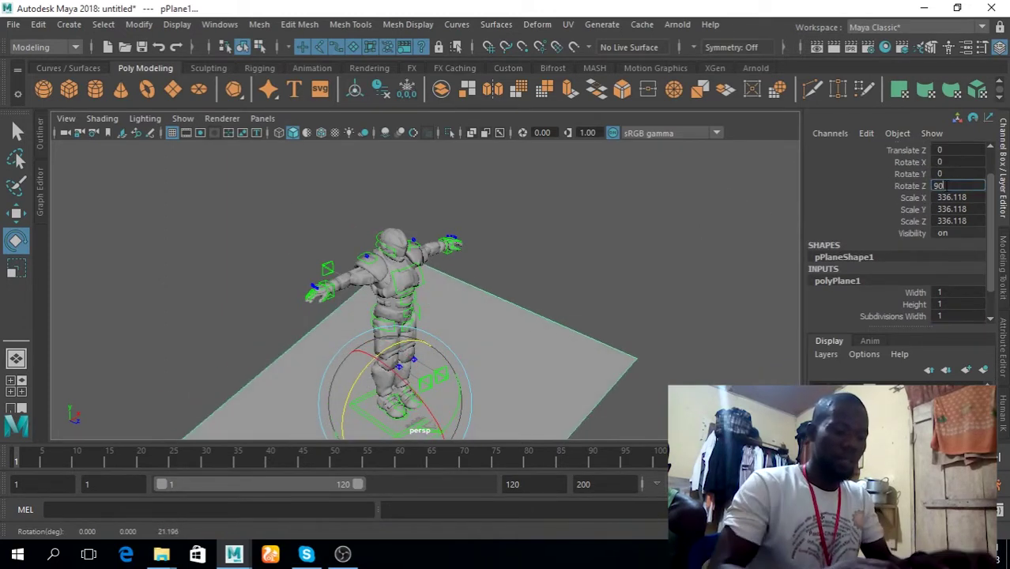
pyautogui.press('Return')
# Stretch the plane along Z to 610.703, removing an accidental keyframe
pyautogui.keyDown('alt'); pyautogui.moveTo(568, 275); pyautogui.dragTo(505, 351); pyautogui.keyUp('alt')
pyautogui.press('r')
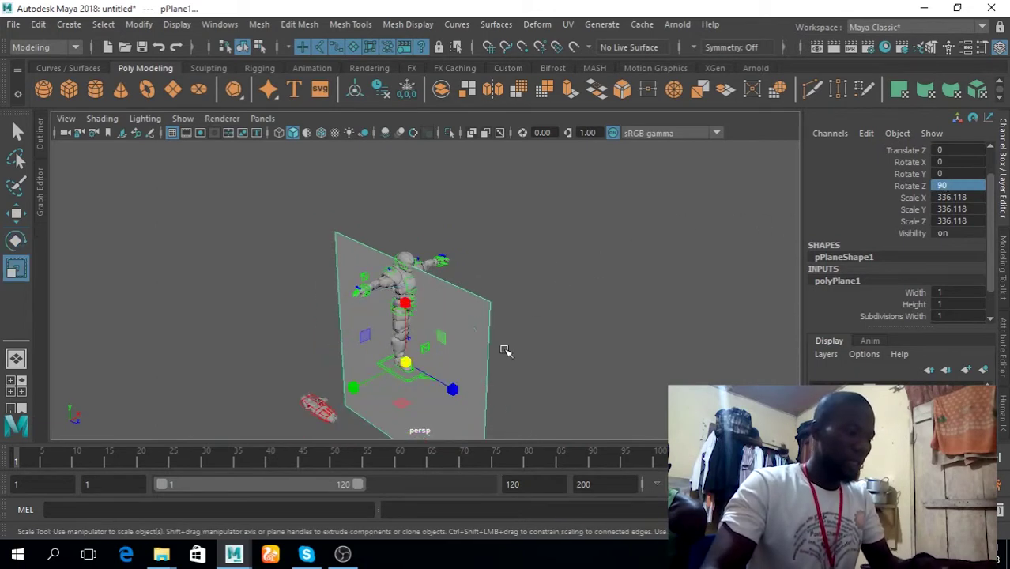
pyautogui.moveTo(462, 396); pyautogui.dragTo(504, 424)
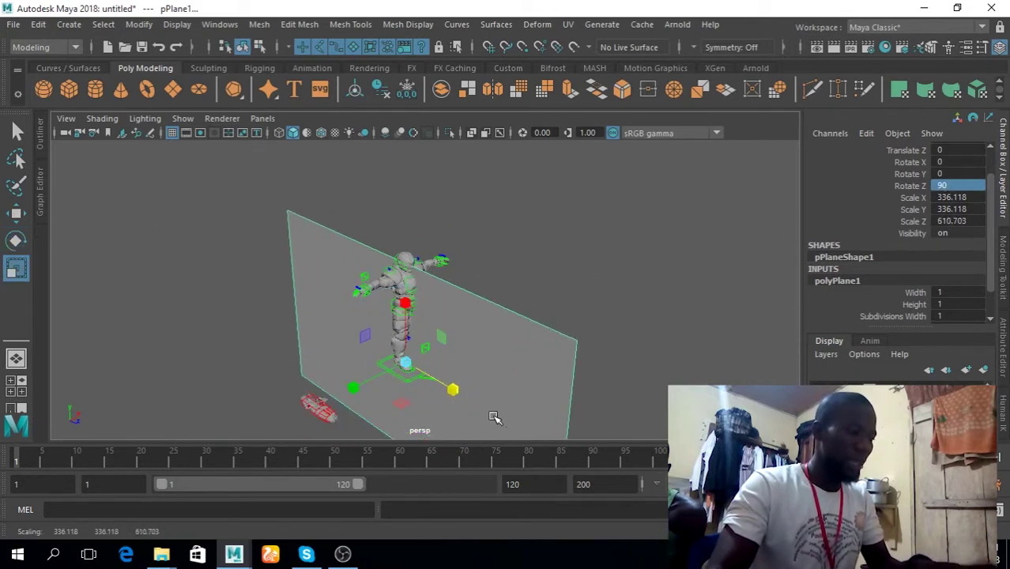
pyautogui.press('s')
pyautogui.press('w')
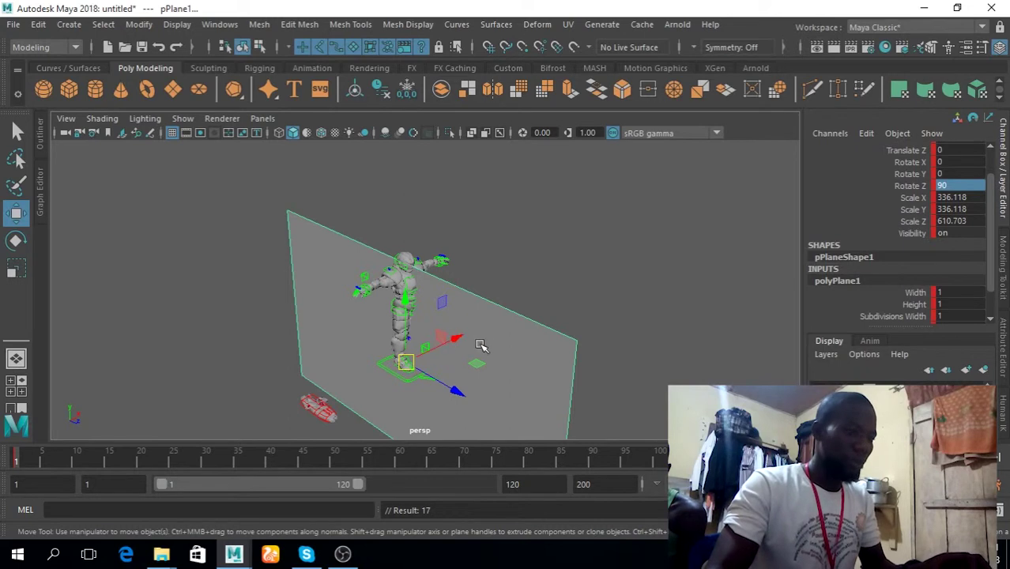
pyautogui.hotkey('ctrl', 'z')
# Raise the plane a little higher in the front view, then return to perspective
pyautogui.keyDown('alt'); pyautogui.moveTo(480, 345); pyautogui.dragTo(671, 209); pyautogui.keyUp('alt')
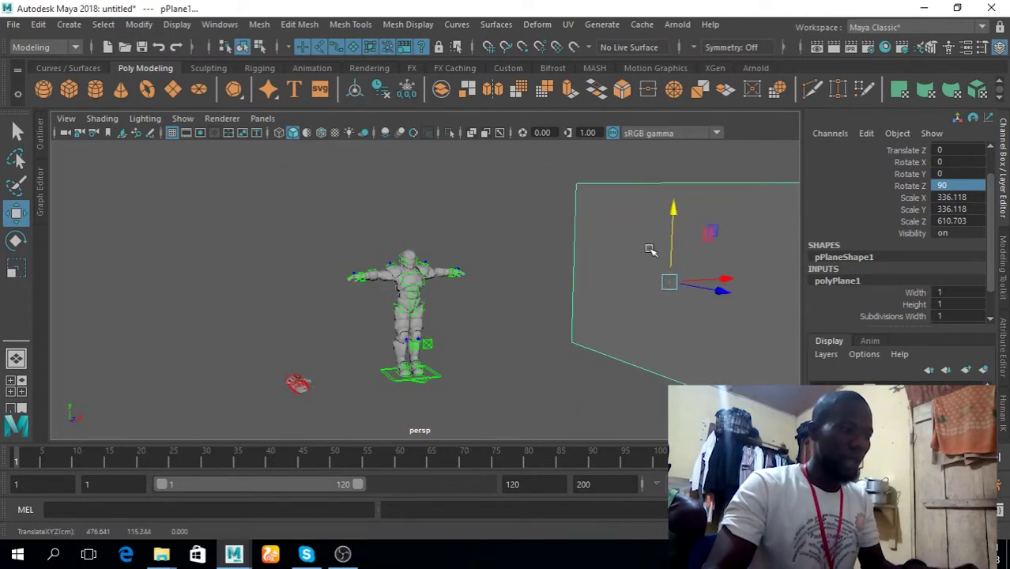
pyautogui.press('space')
pyautogui.press('space')
pyautogui.press('f')
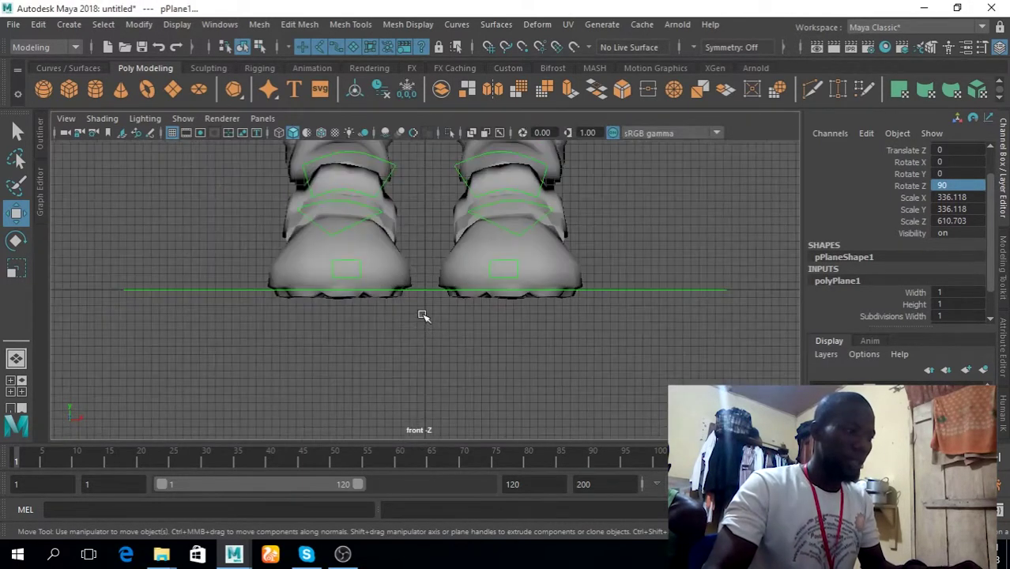
pyautogui.scroll(-5, 427, 300)
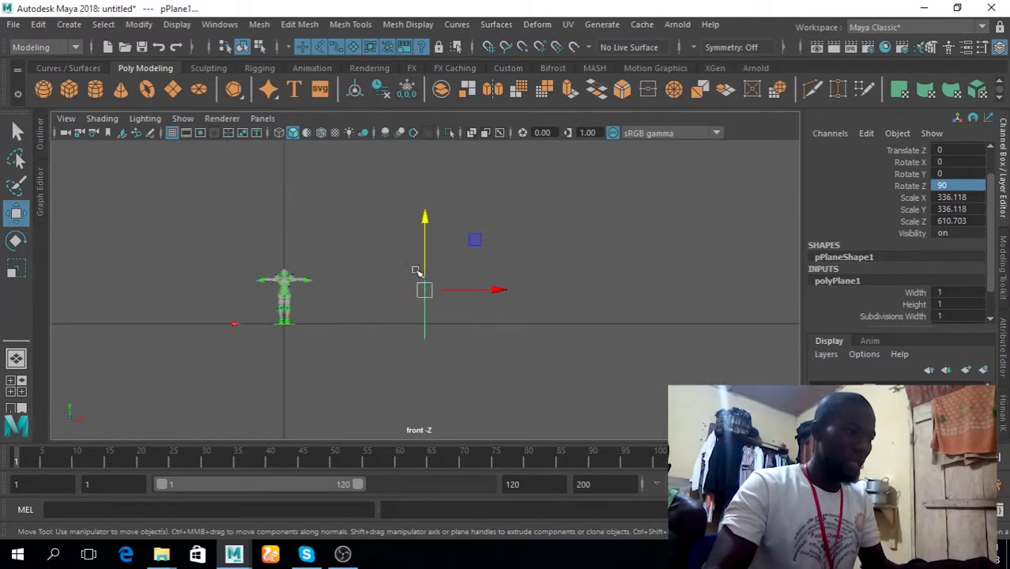
pyautogui.moveTo(429, 215); pyautogui.dragTo(427, 199)
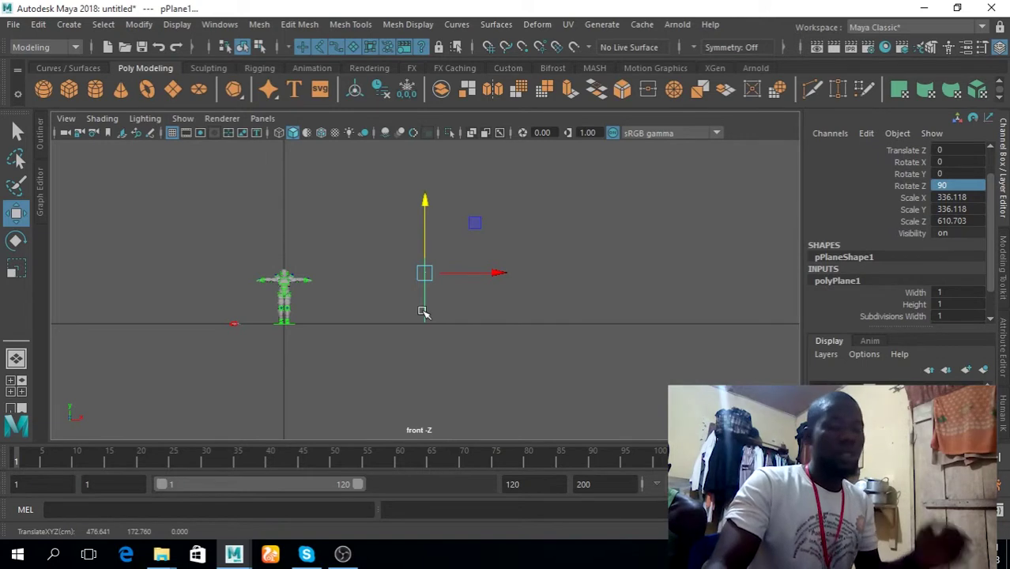
pyautogui.press('space')
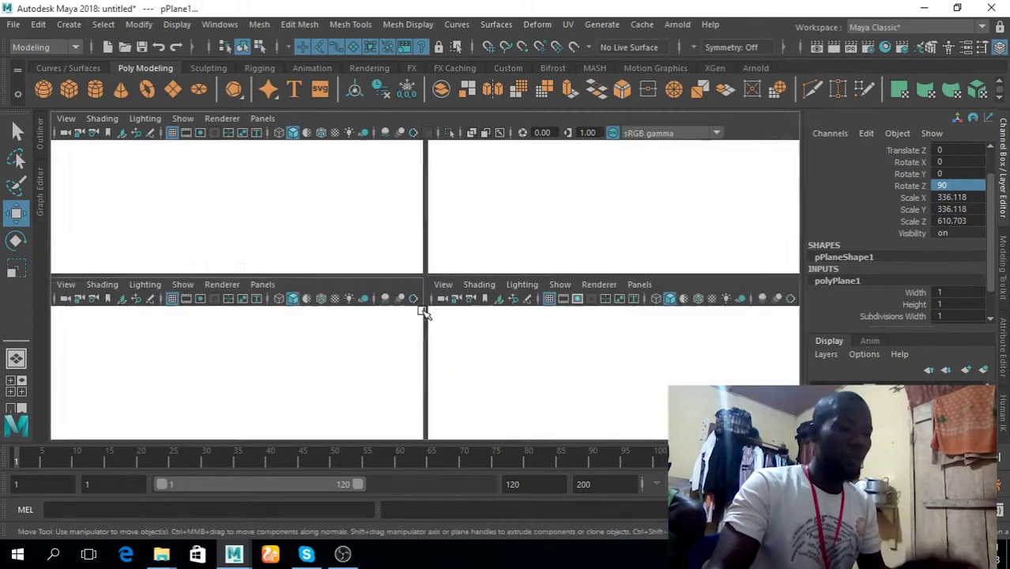
pyautogui.press('space')
pyautogui.press('space')
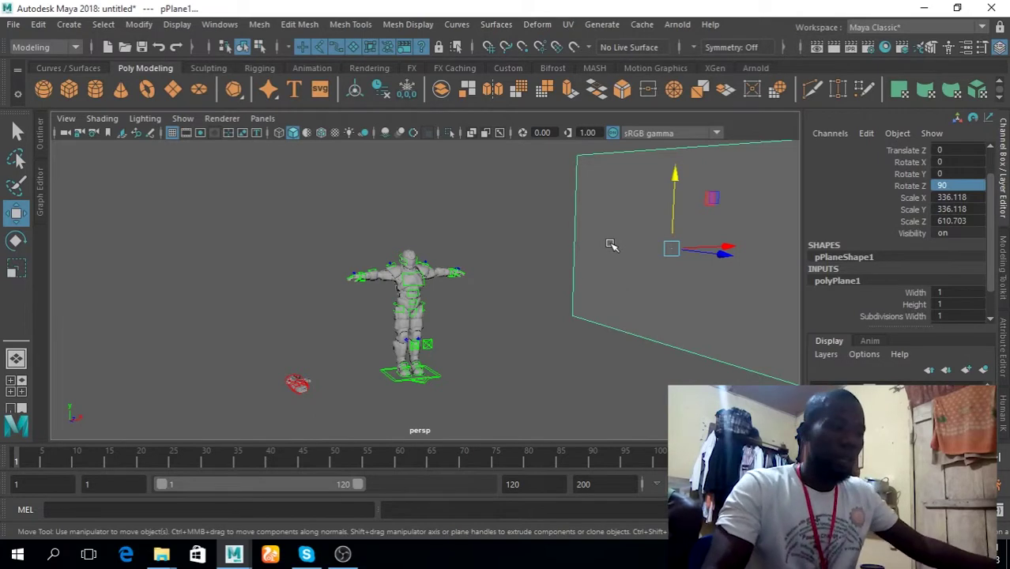
# Assign a new Lambert material, lambert2, to the wall plane
pyautogui.rightClick(640, 283)
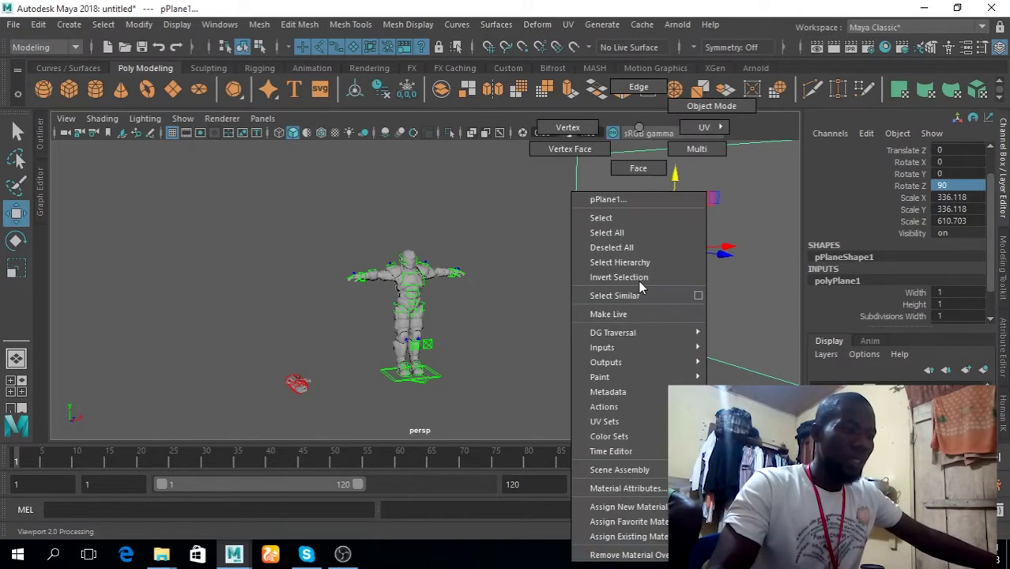
pyautogui.click(654, 505)
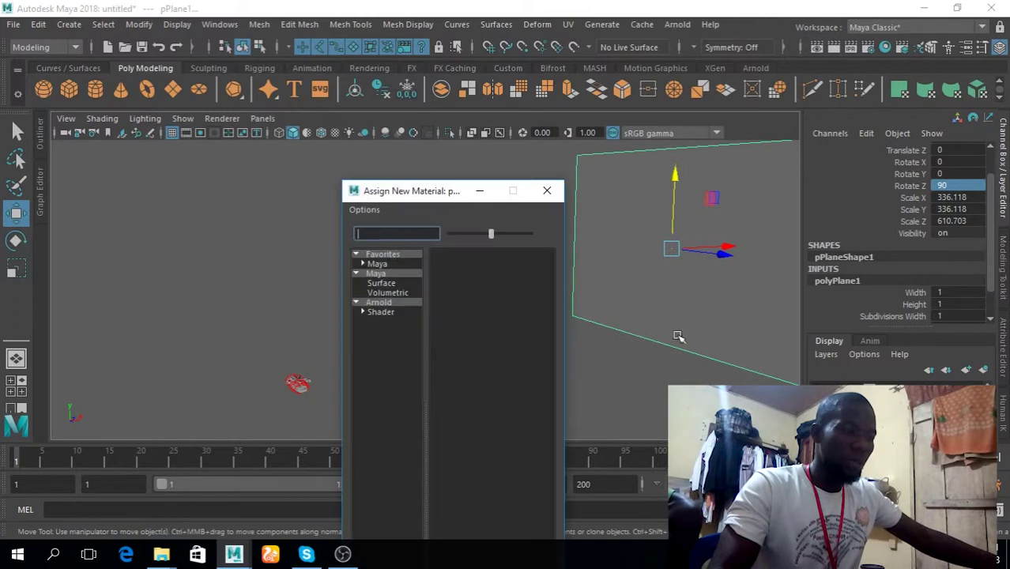
pyautogui.click(385, 284)
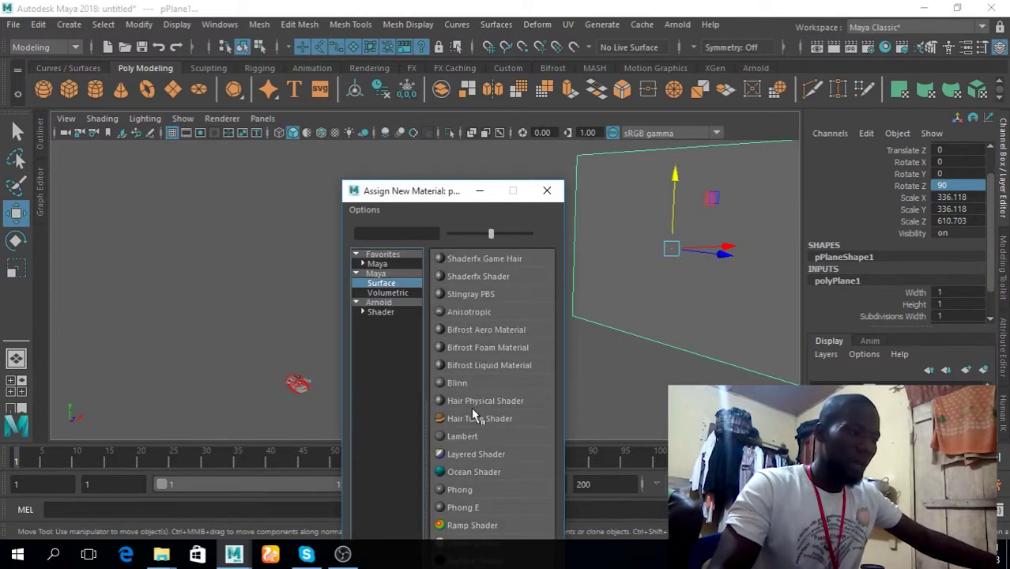
pyautogui.click(464, 437)
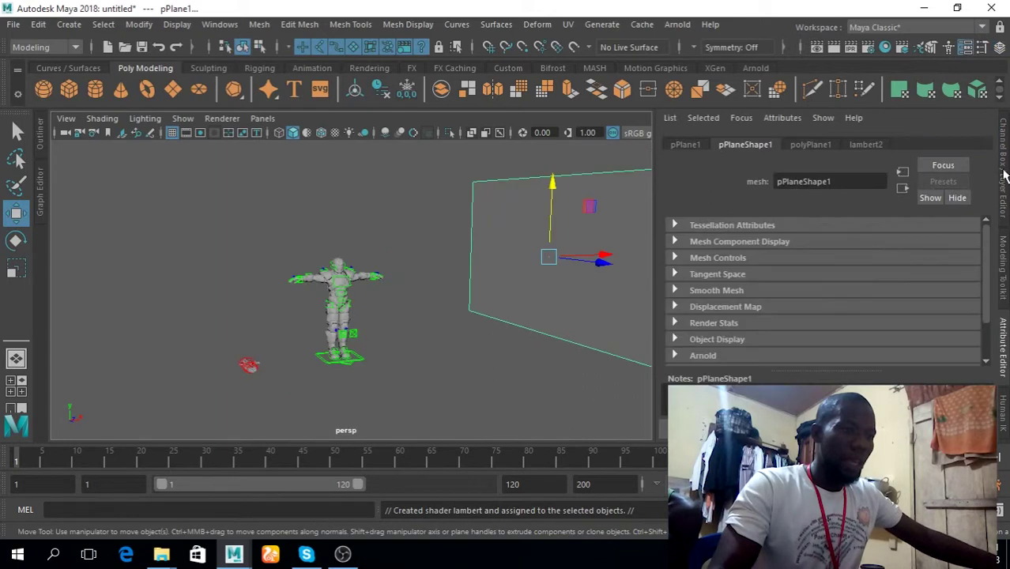
# Rename the lambert2 material to 'ref'
pyautogui.click(865, 145)
pyautogui.click(809, 181)
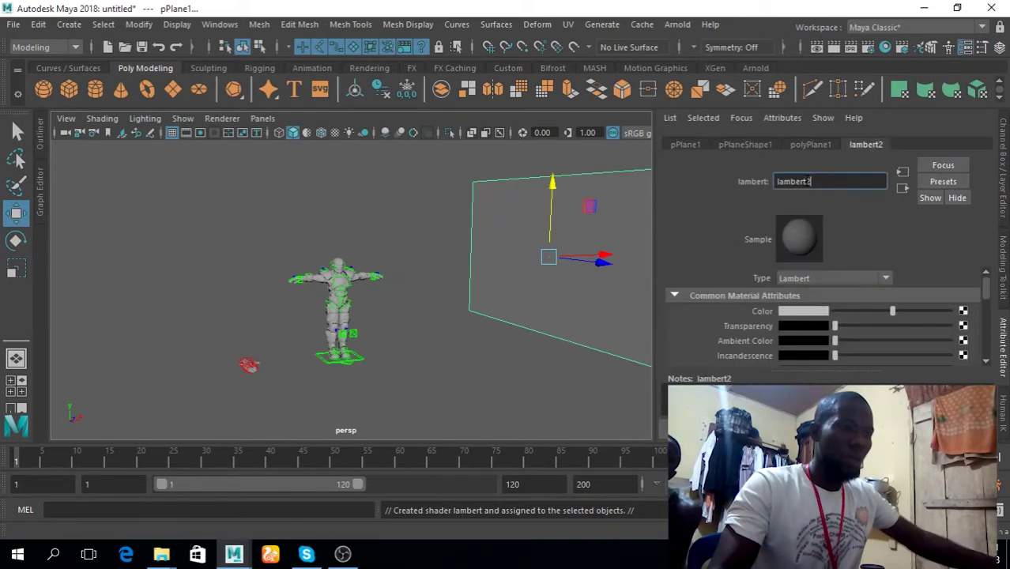
pyautogui.doubleClick(809, 181)
pyautogui.write('ref')
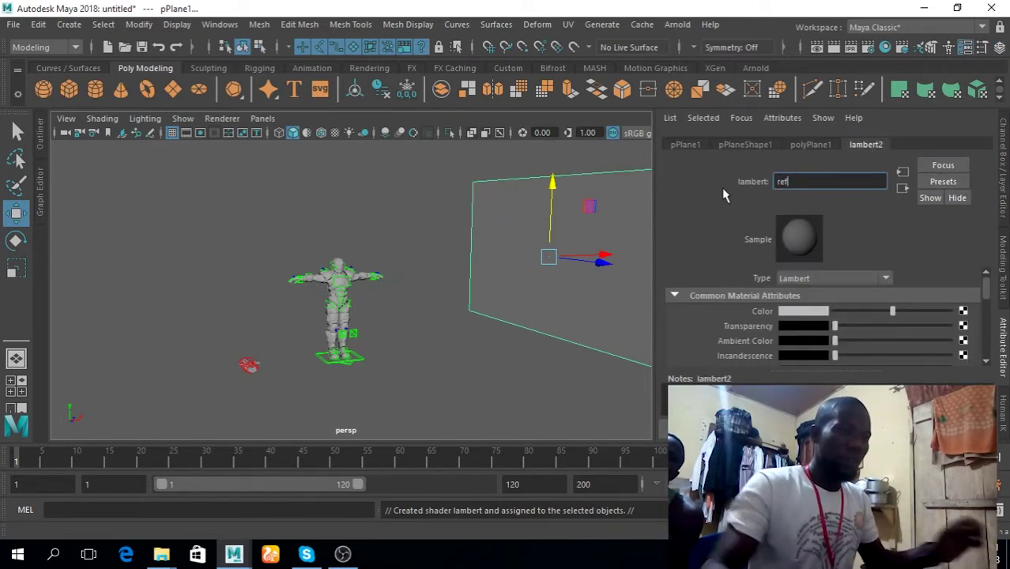
# Map a File texture to Color, loading jump.000.jpg from the sitting animation folder
pyautogui.click(963, 311)
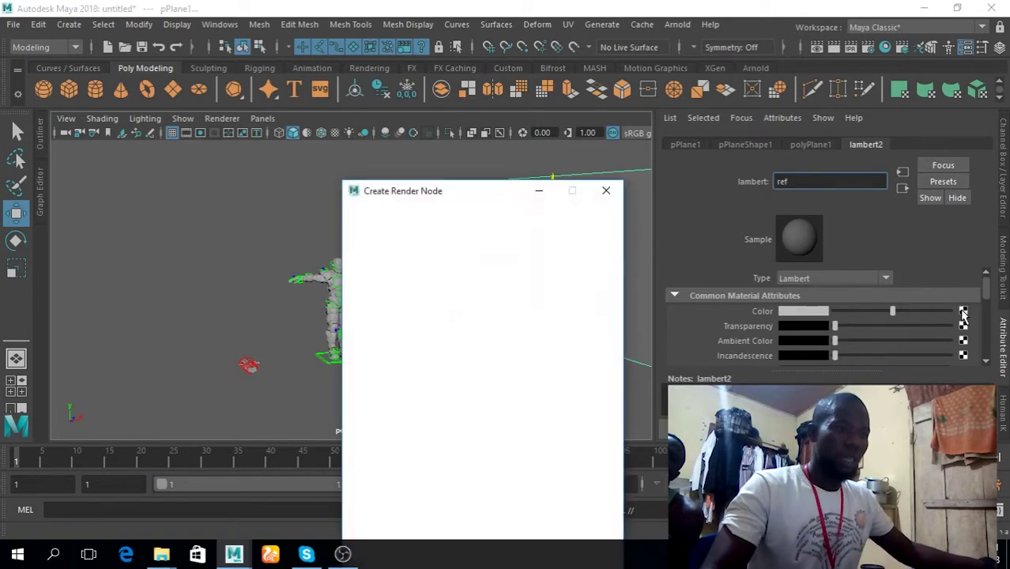
pyautogui.click(468, 311)
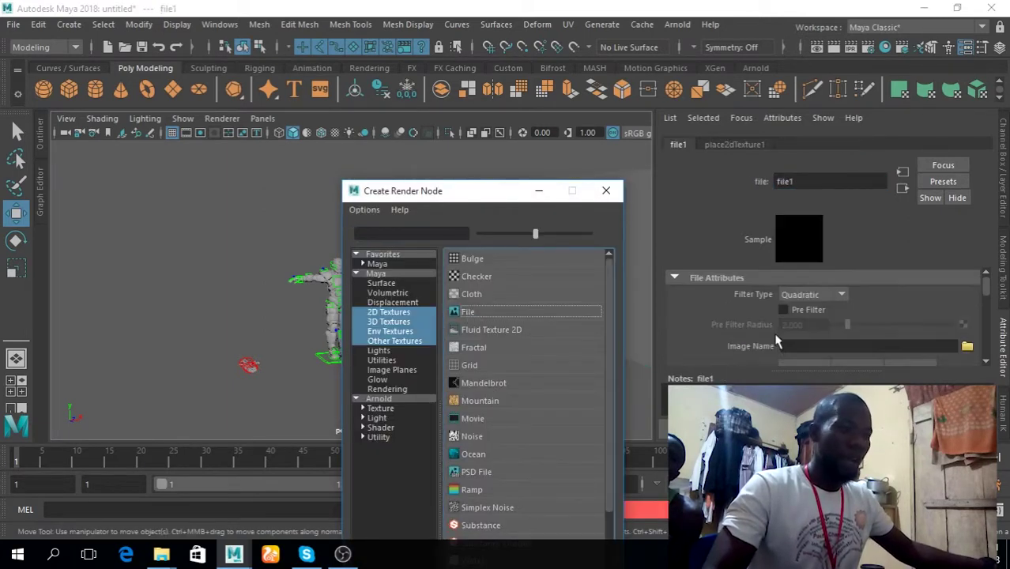
pyautogui.click(967, 348)
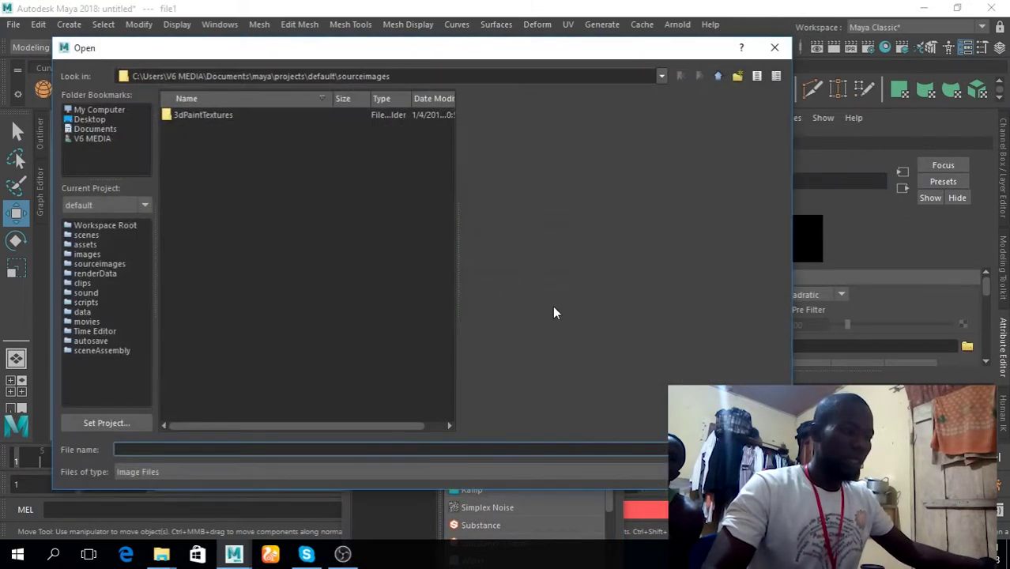
pyautogui.click(89, 119)
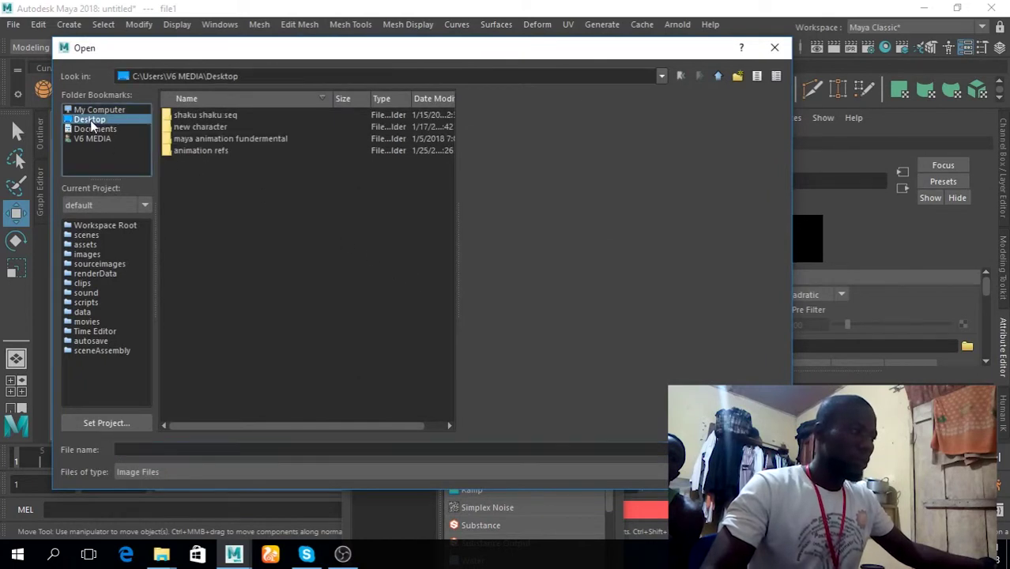
pyautogui.doubleClick(216, 117)
pyautogui.doubleClick(214, 117)
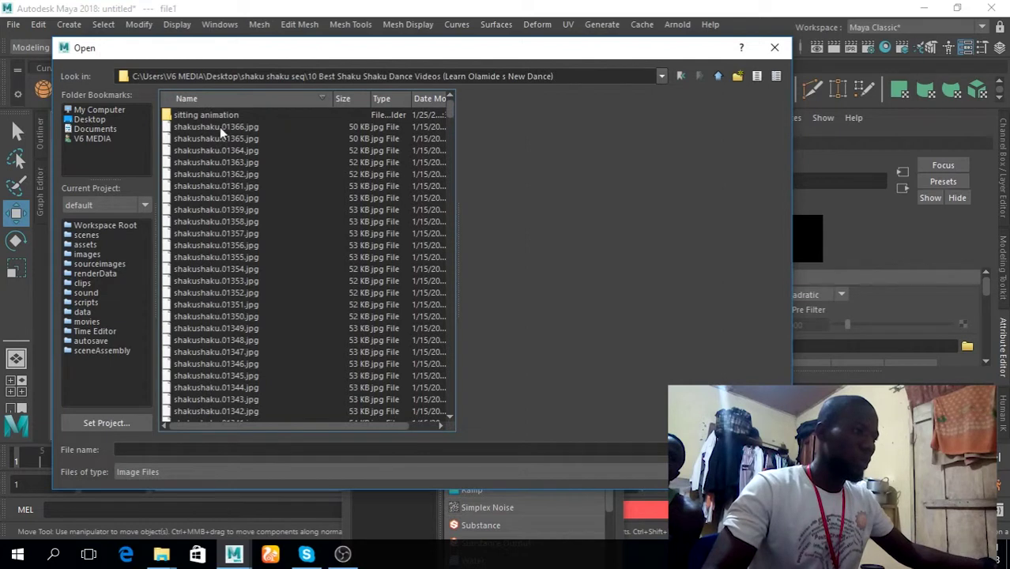
pyautogui.doubleClick(205, 115)
pyautogui.scroll(-15, 296, 284)
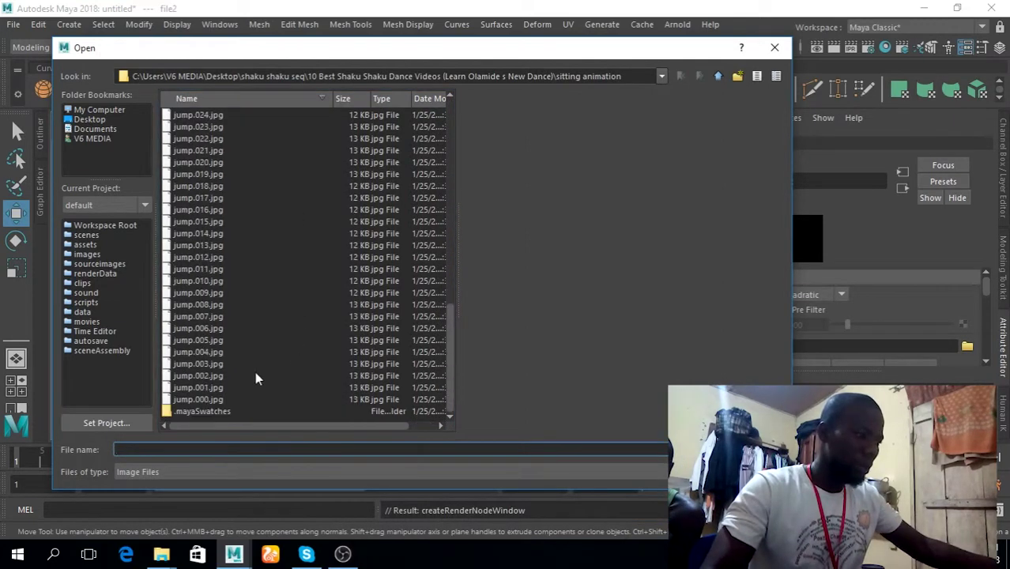
pyautogui.click(217, 400)
pyautogui.press('Return')
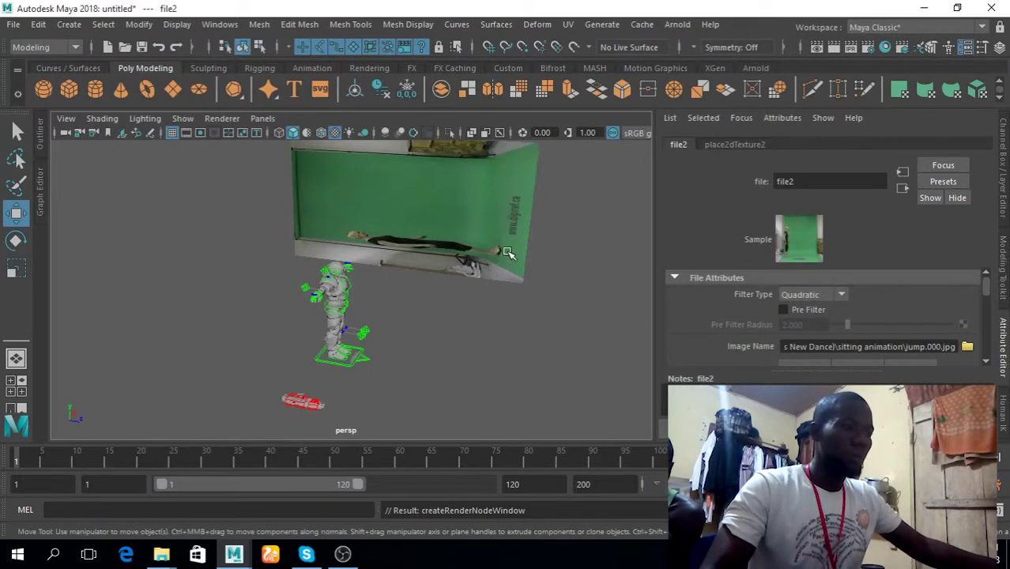
# Enable Use Image Sequence on file2, scrub to verify, and reselect the plane
pyautogui.scroll(-4, 486, 250)
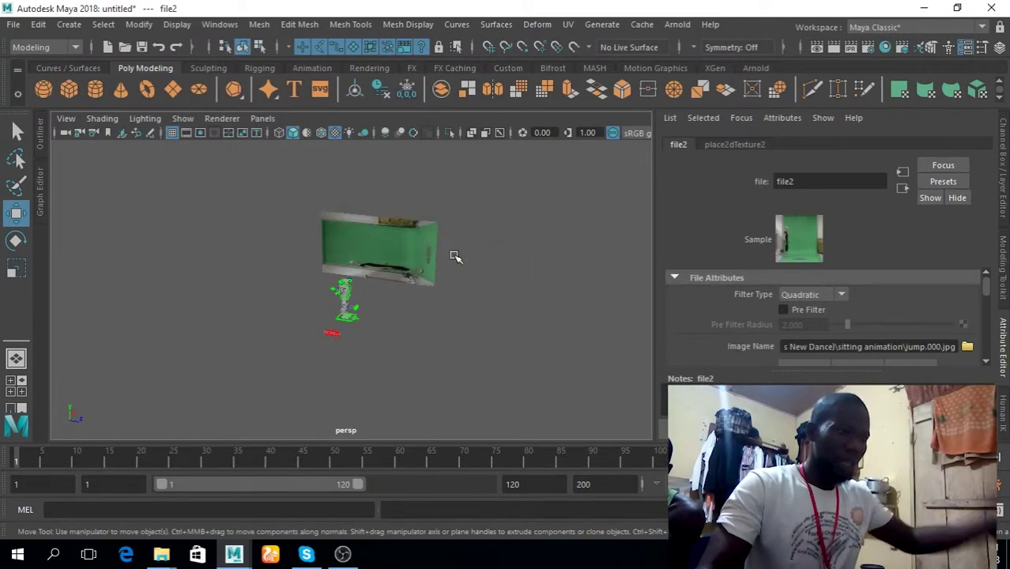
pyautogui.scroll(-3, 831, 326)
pyautogui.scroll(1, 793, 332)
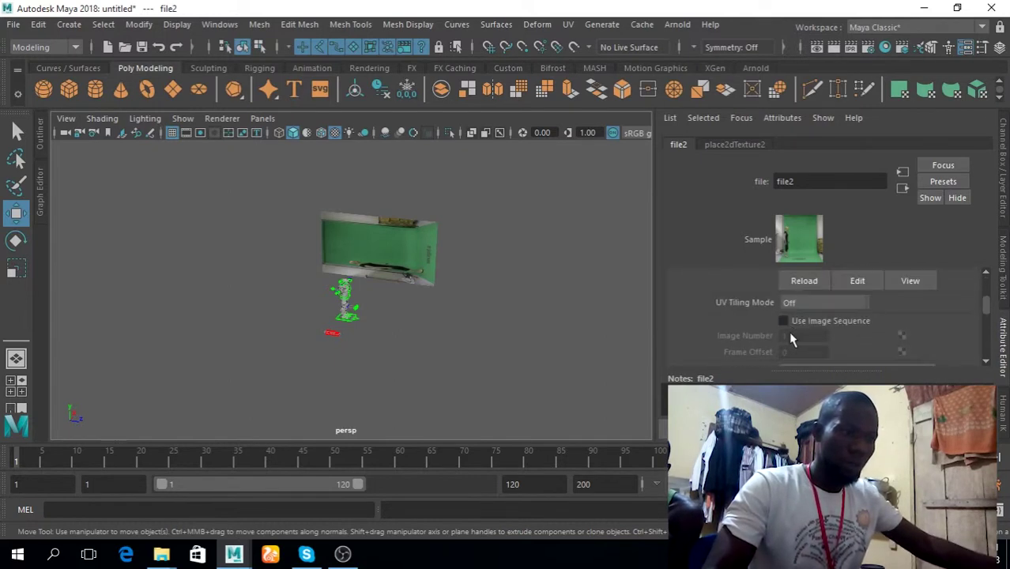
pyautogui.click(782, 322)
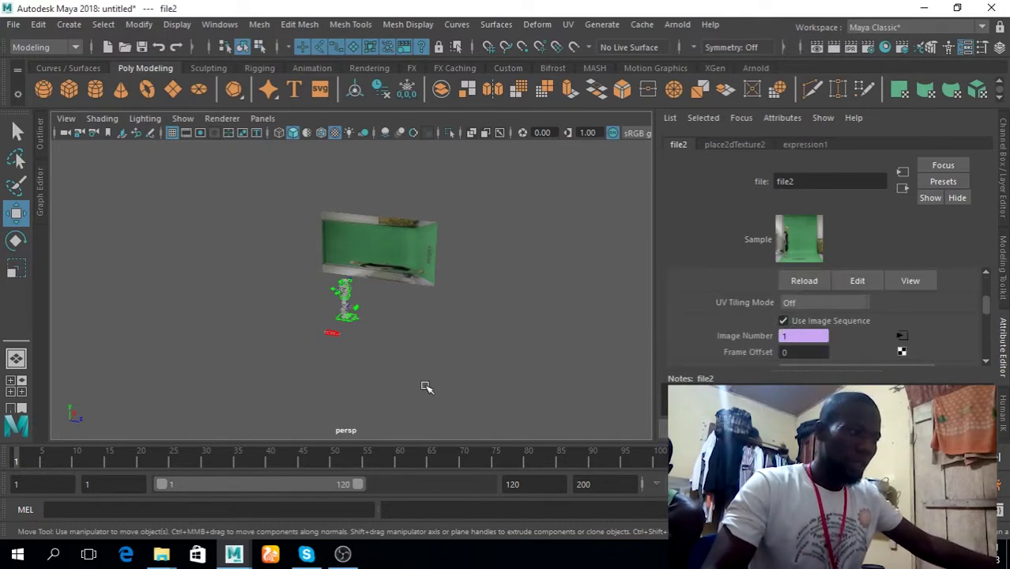
pyautogui.moveTo(31, 454)
pyautogui.mouseDown()
pyautogui.moveTo(403, 444)
pyautogui.moveTo(20, 454)
pyautogui.mouseUp()
pyautogui.click(377, 236)
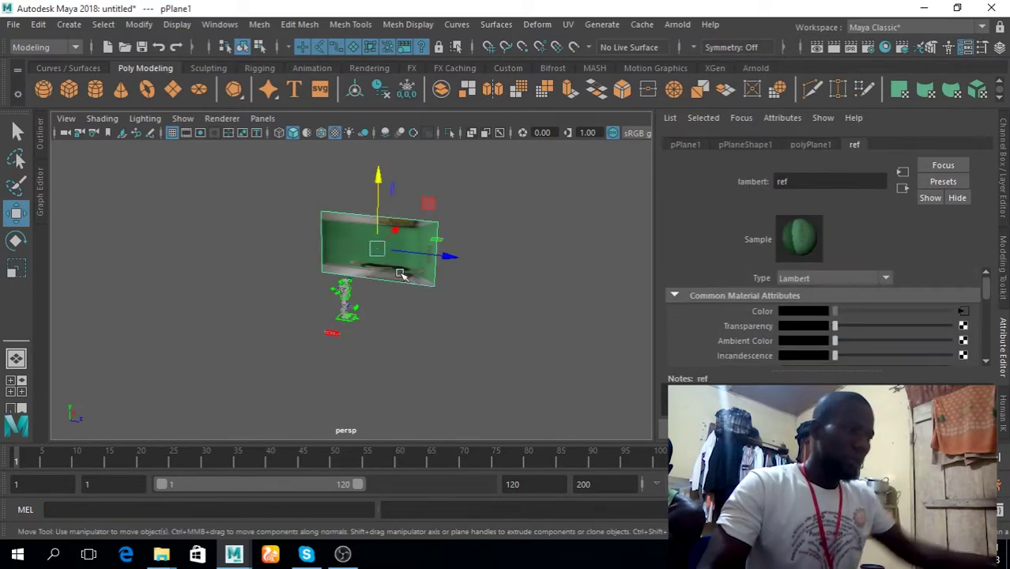
pyautogui.click(1002, 188)
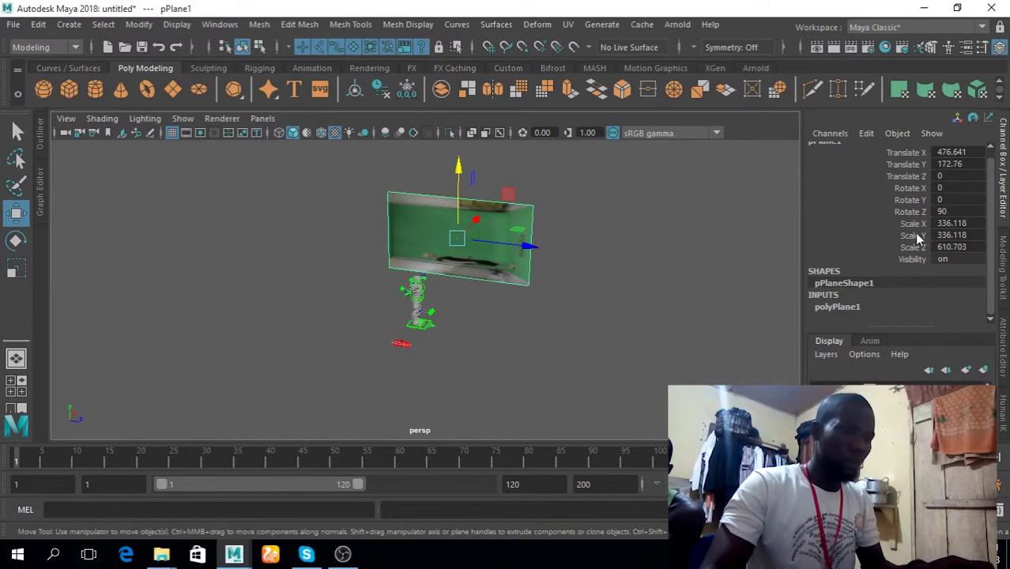
# Rotate the plane to Rotate Y -90 so it faces the camera
pyautogui.click(941, 211)
pyautogui.write('90')
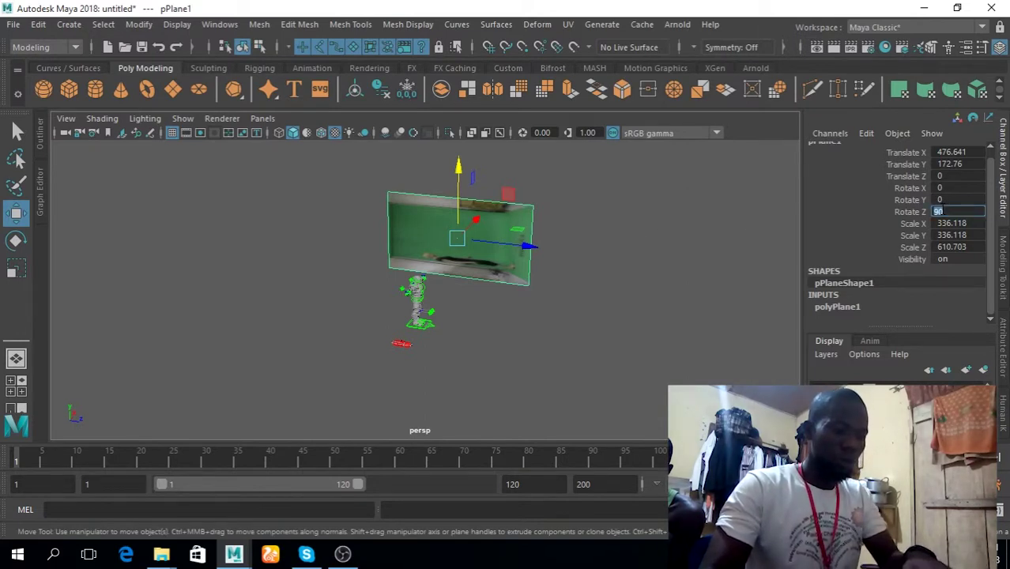
pyautogui.press('Return')
pyautogui.hotkey('ctrl', 'z')
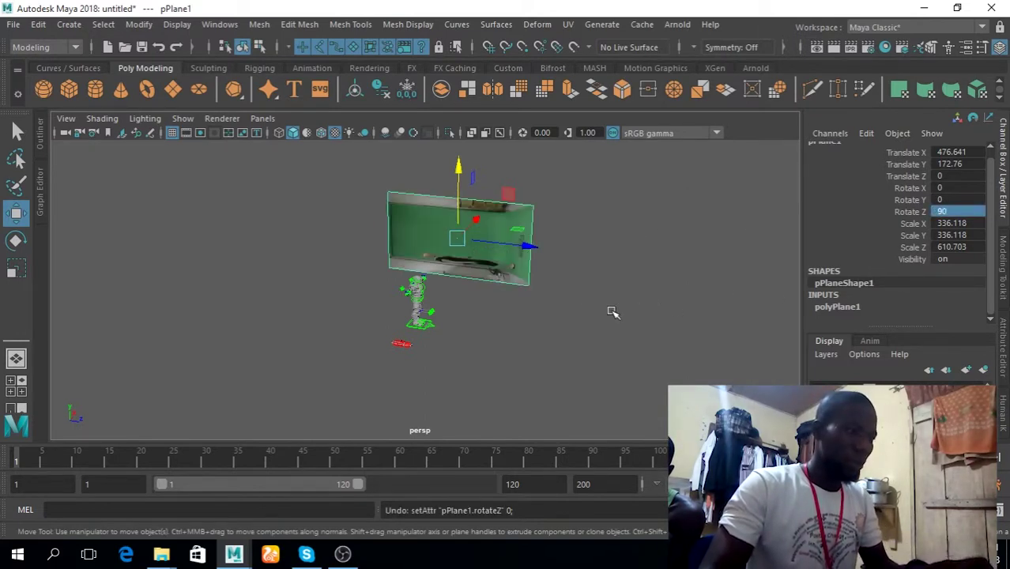
pyautogui.press('e')
pyautogui.moveTo(472, 179); pyautogui.dragTo(505, 207)
pyautogui.click(962, 199)
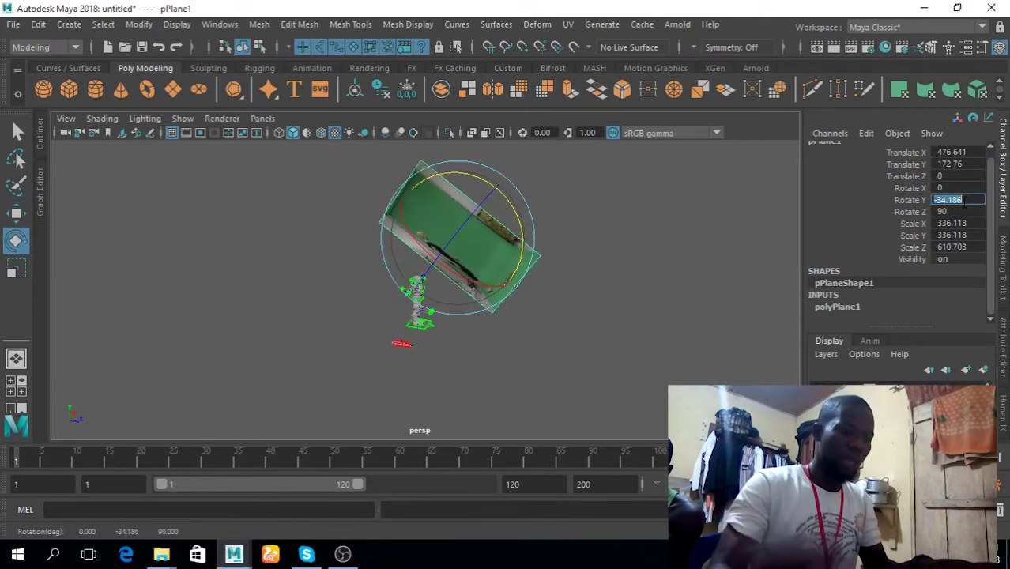
pyautogui.write('-90')
pyautogui.press('Return')
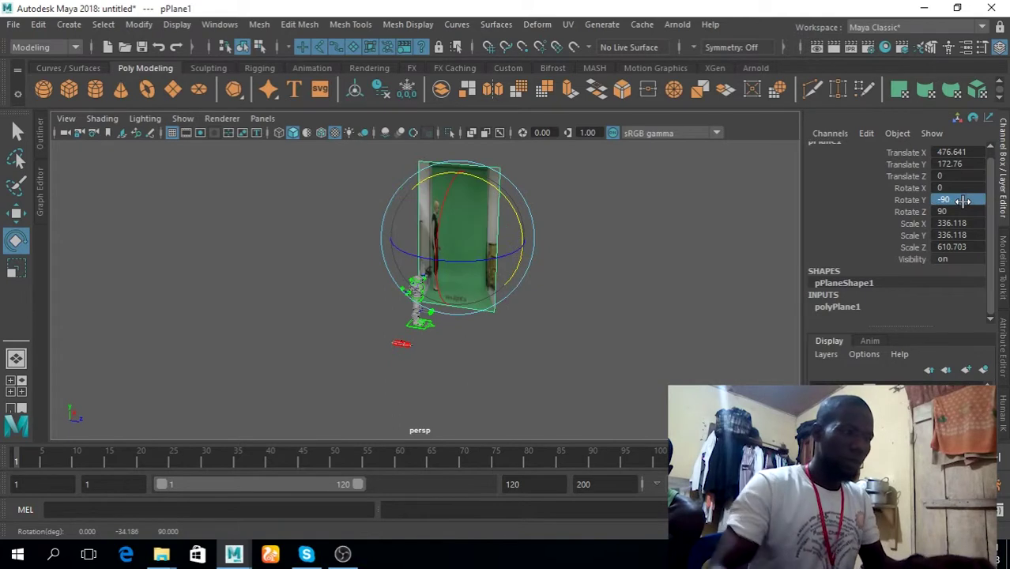
# Widen the plane along X to 976.923, then shrink it uniformly
pyautogui.press('r')
pyautogui.moveTo(523, 246); pyautogui.dragTo(679, 261)
pyautogui.keyDown('alt'); pyautogui.moveTo(428, 334); pyautogui.dragTo(497, 278); pyautogui.keyUp('alt')
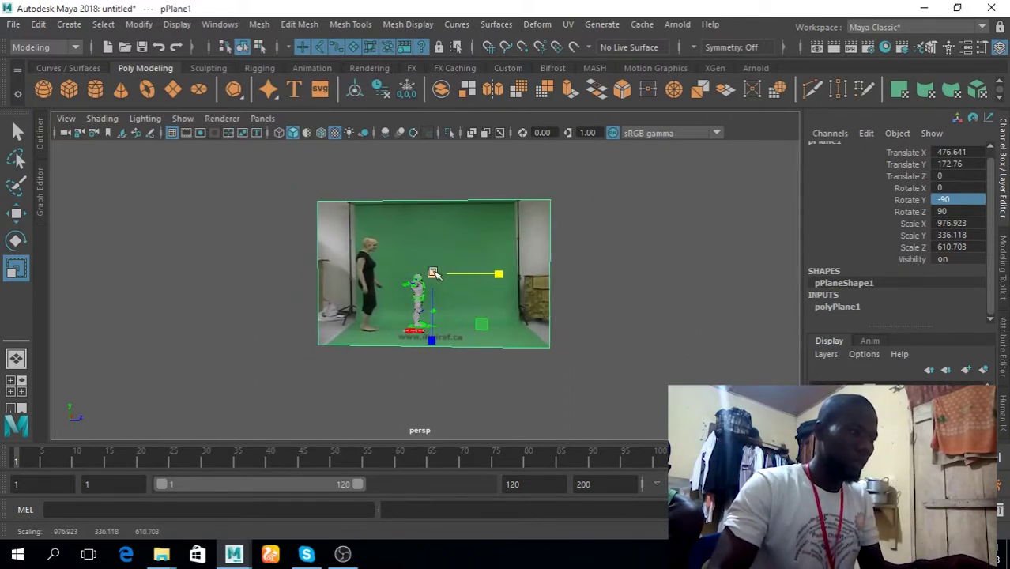
pyautogui.moveTo(432, 274); pyautogui.dragTo(377, 314)
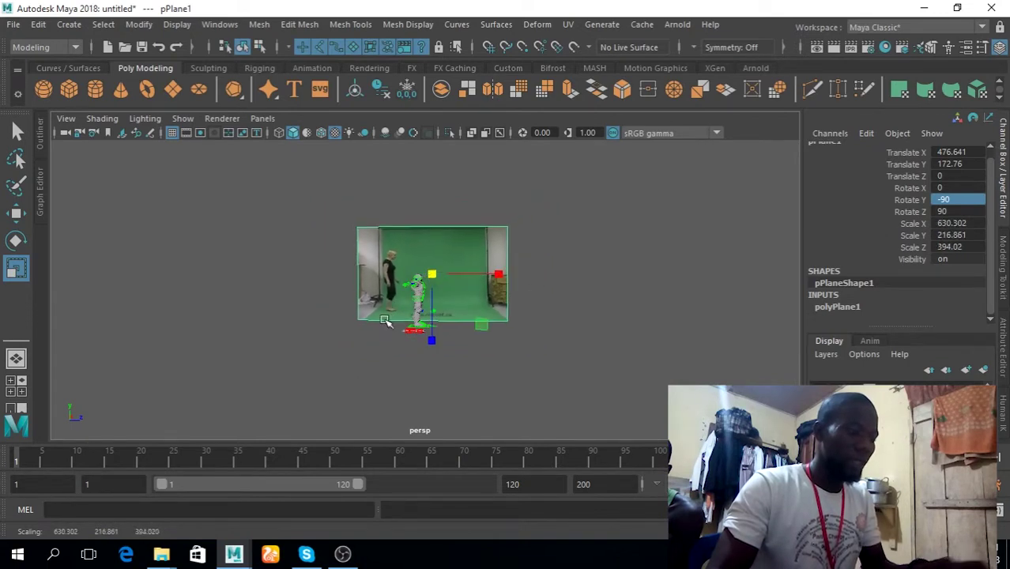
# Frame the plane and switch the viewport to the left orthographic camera
pyautogui.press('space')
pyautogui.press('space')
pyautogui.press('space')
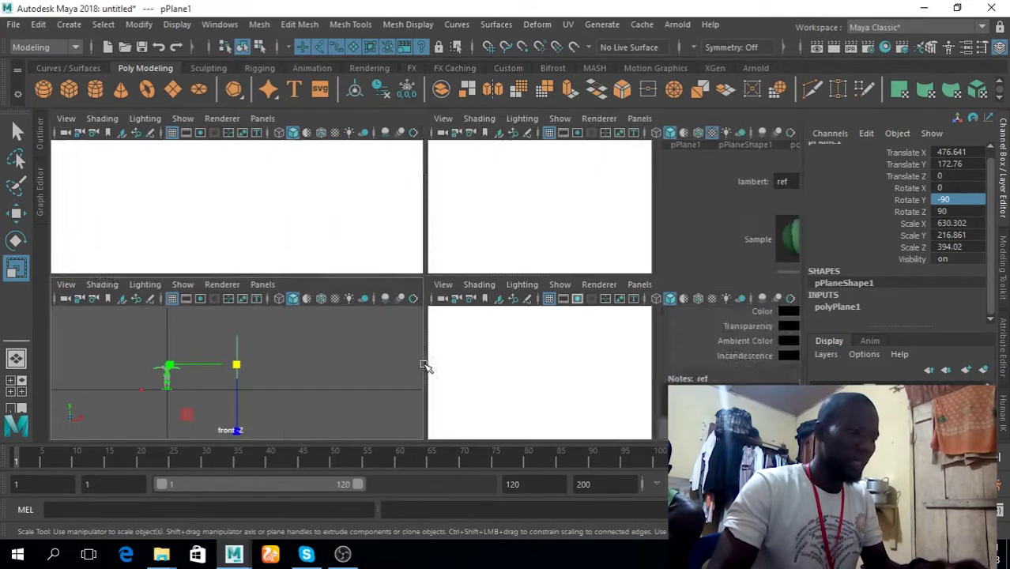
pyautogui.press('space')
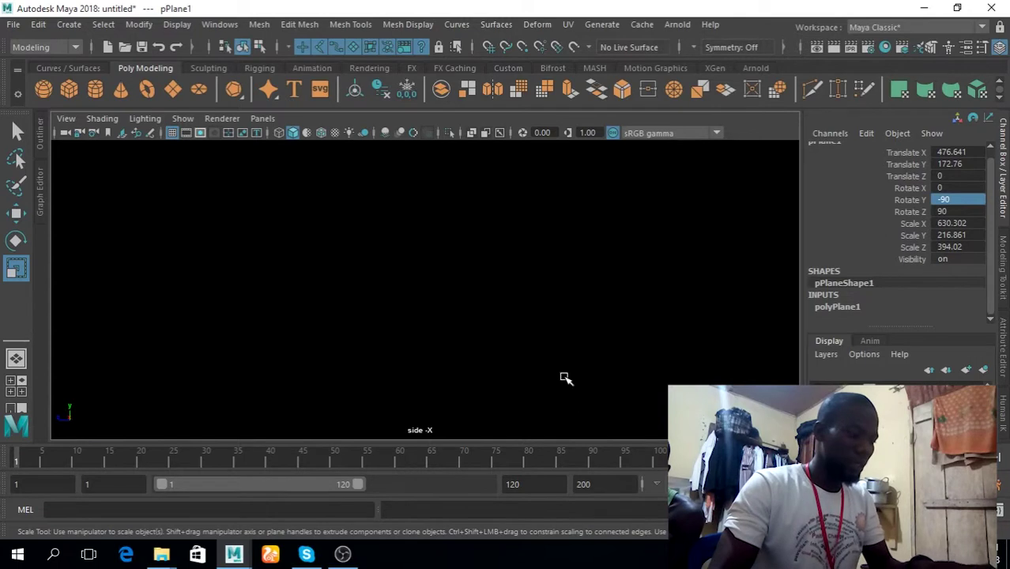
pyautogui.press('f')
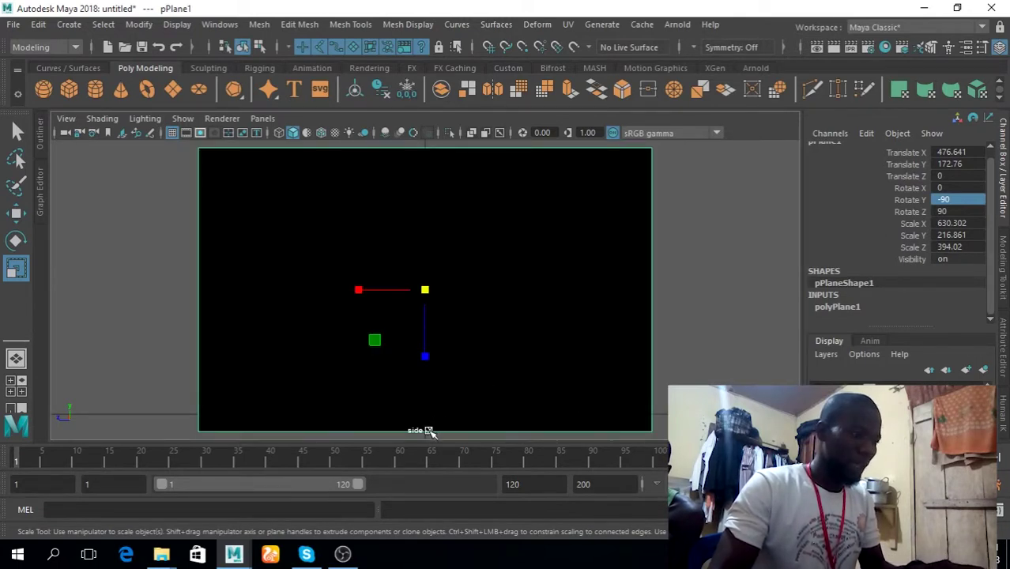
pyautogui.press('space')
pyautogui.click(466, 410)
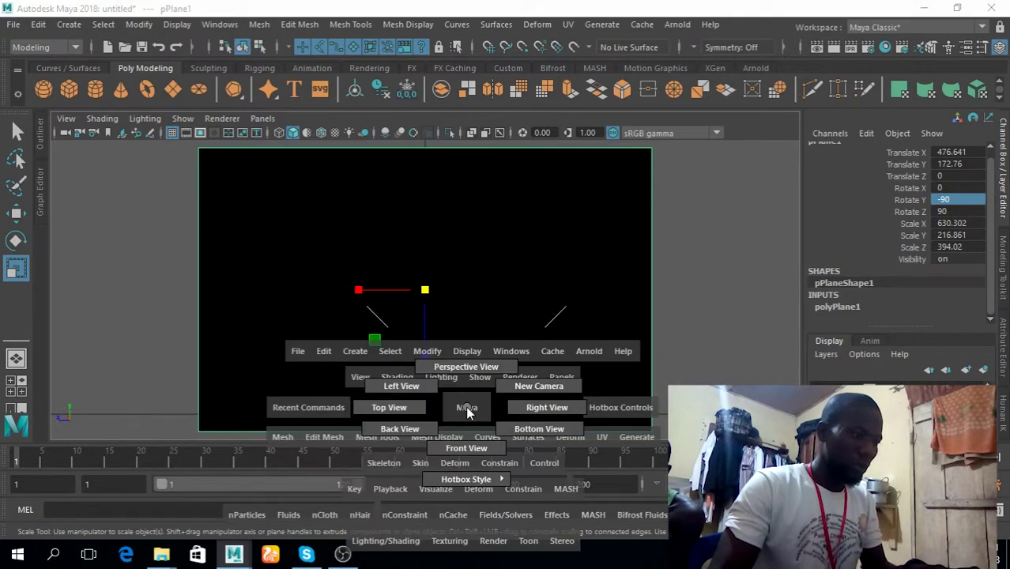
pyautogui.moveTo(467, 410); pyautogui.dragTo(431, 381)
pyautogui.press('space')
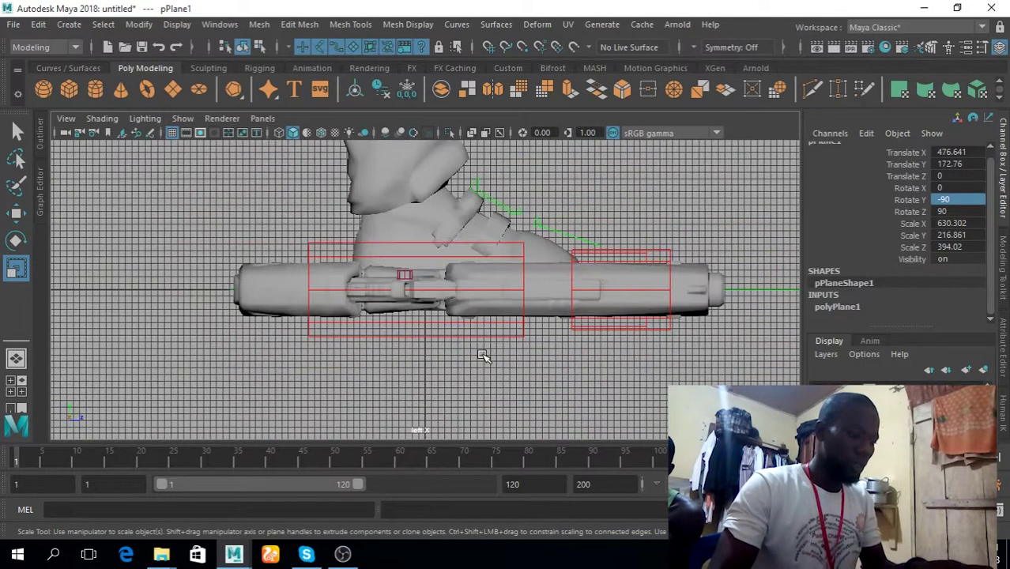
# Show the green-screen texture, shrink the plane to about 404 × 139 × 253, and move it beside the soldier
pyautogui.scroll(-3, 466, 332)
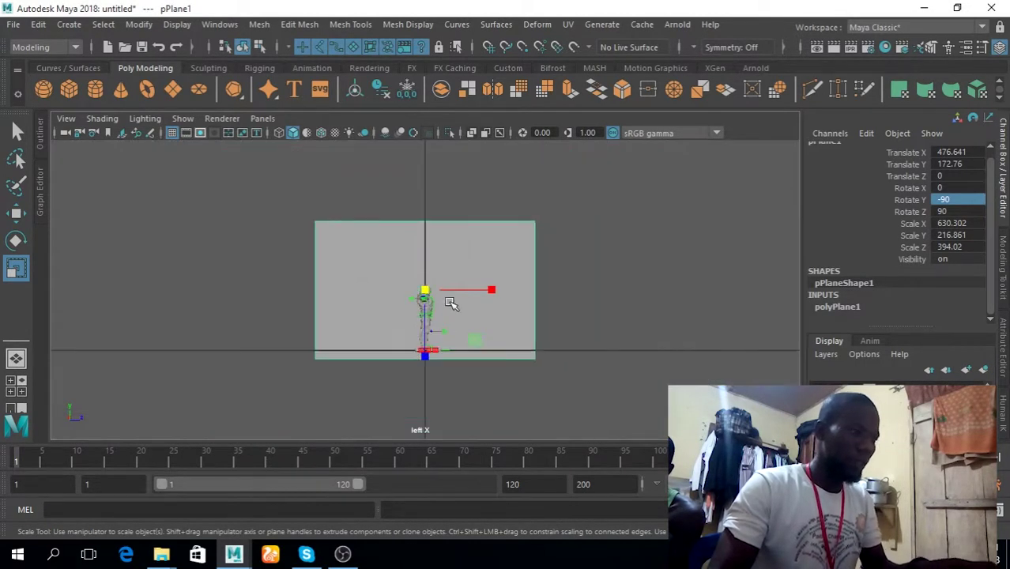
pyautogui.click(334, 133)
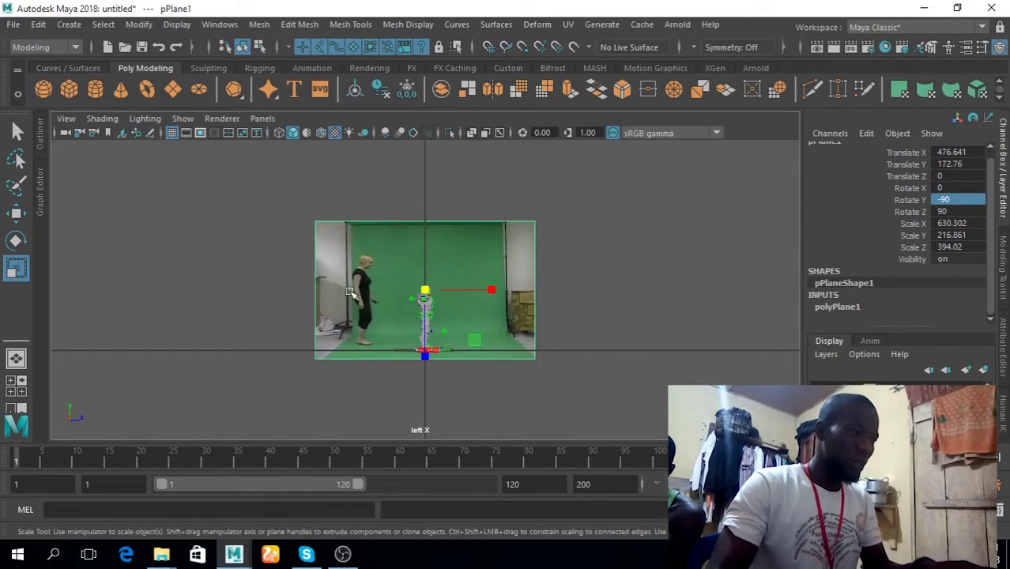
pyautogui.moveTo(442, 296); pyautogui.dragTo(464, 314)
pyautogui.press('w')
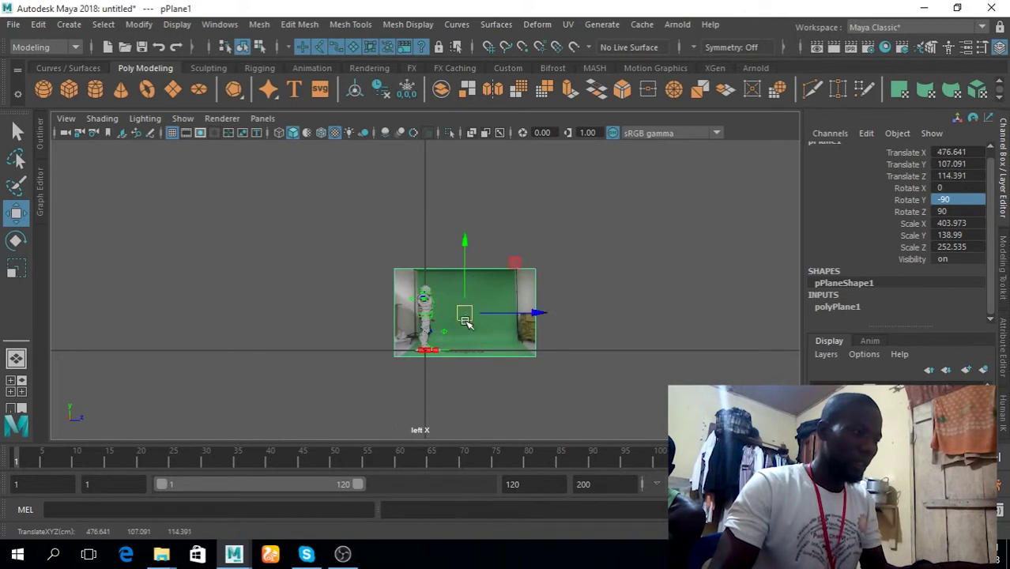
pyautogui.scroll(5, 465, 319)
pyautogui.keyDown('alt'); pyautogui.moveTo(514, 365); pyautogui.dragTo(518, 287, button='middle'); pyautogui.keyUp('alt')
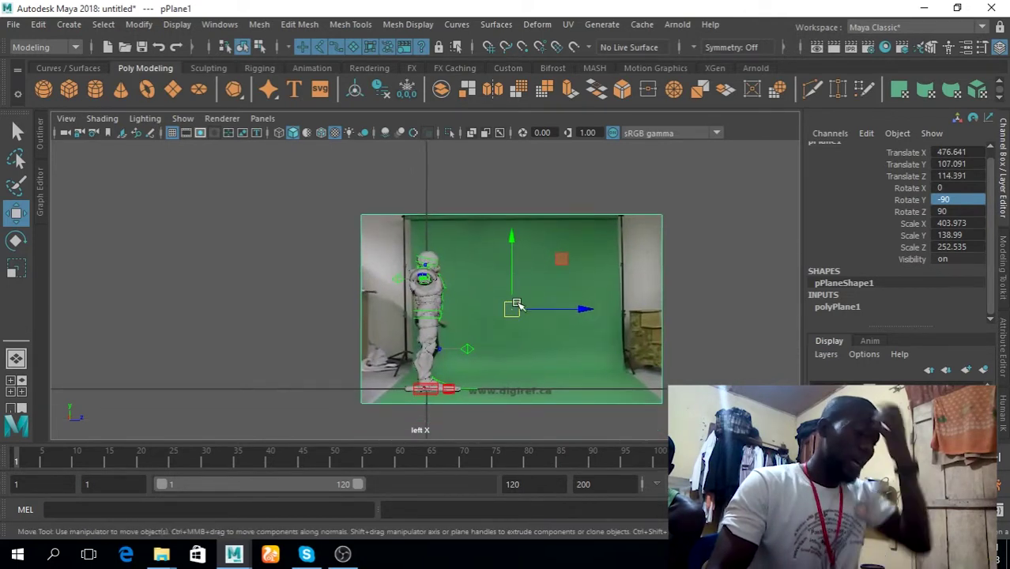
pyautogui.moveTo(517, 304); pyautogui.dragTo(602, 284)
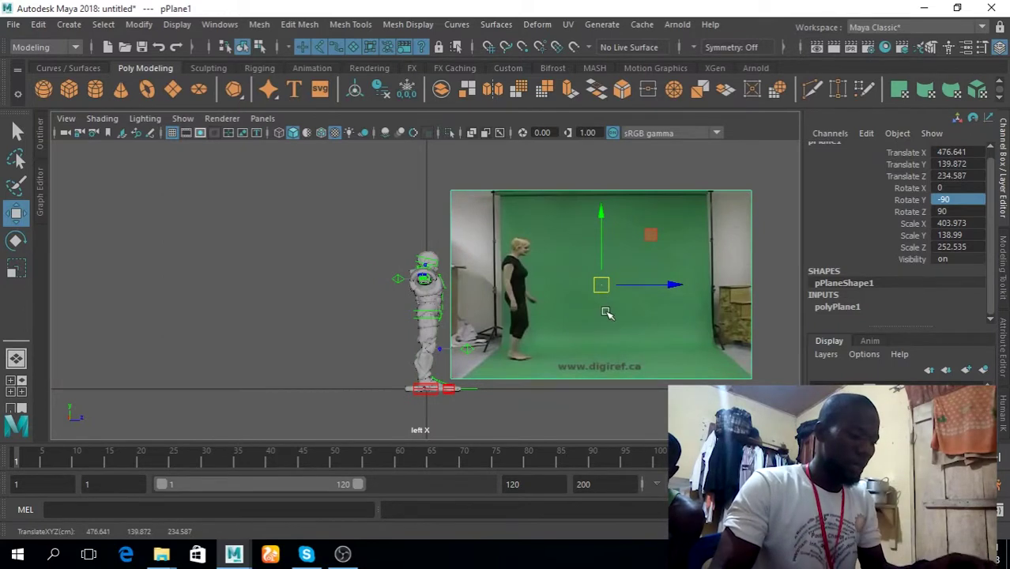
# Move the plane's pivot to its bottom-left corner
pyautogui.press('d')
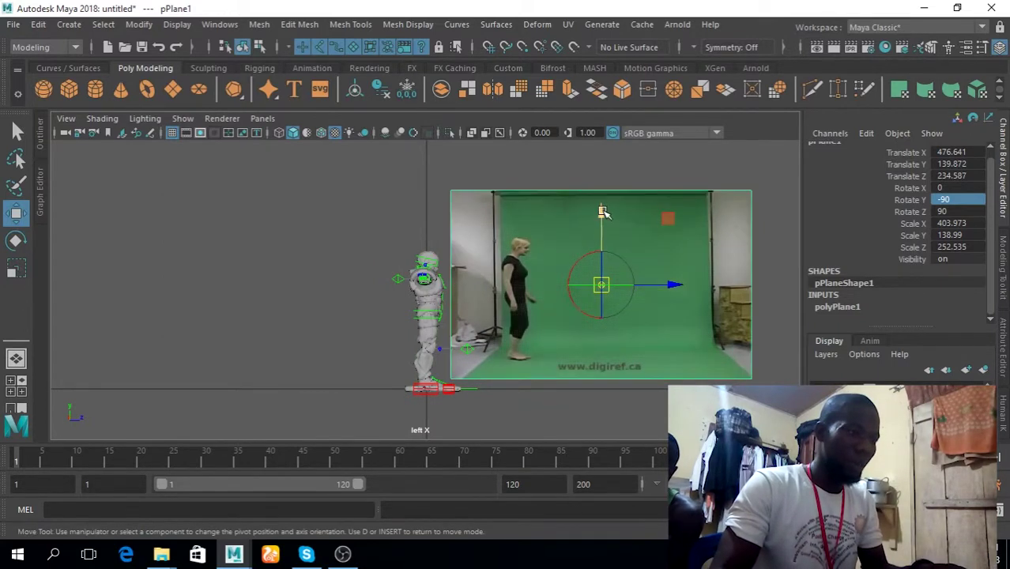
pyautogui.moveTo(605, 237); pyautogui.dragTo(605, 308)
pyautogui.moveTo(665, 353); pyautogui.dragTo(591, 377)
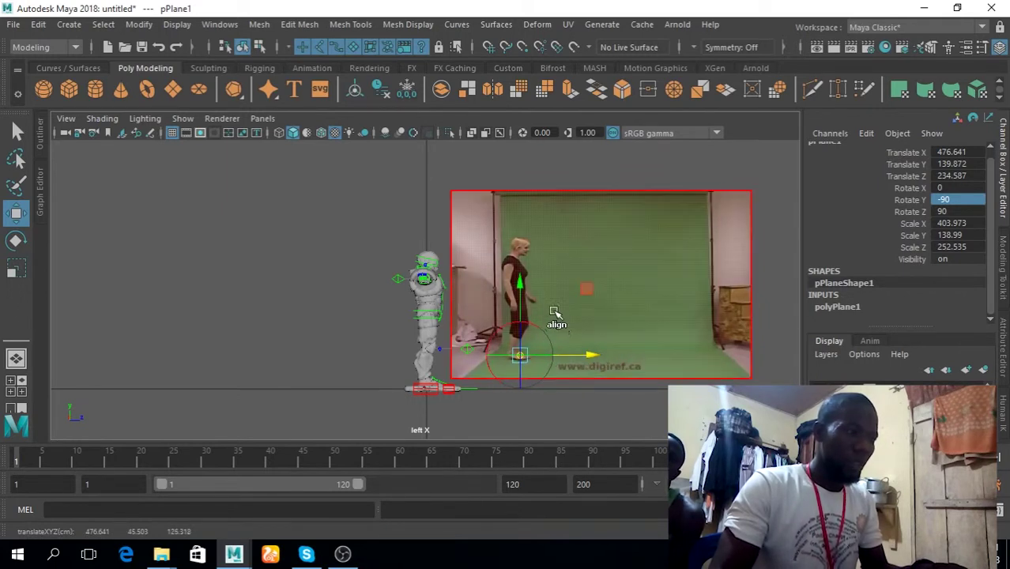
pyautogui.moveTo(519, 284); pyautogui.dragTo(519, 289)
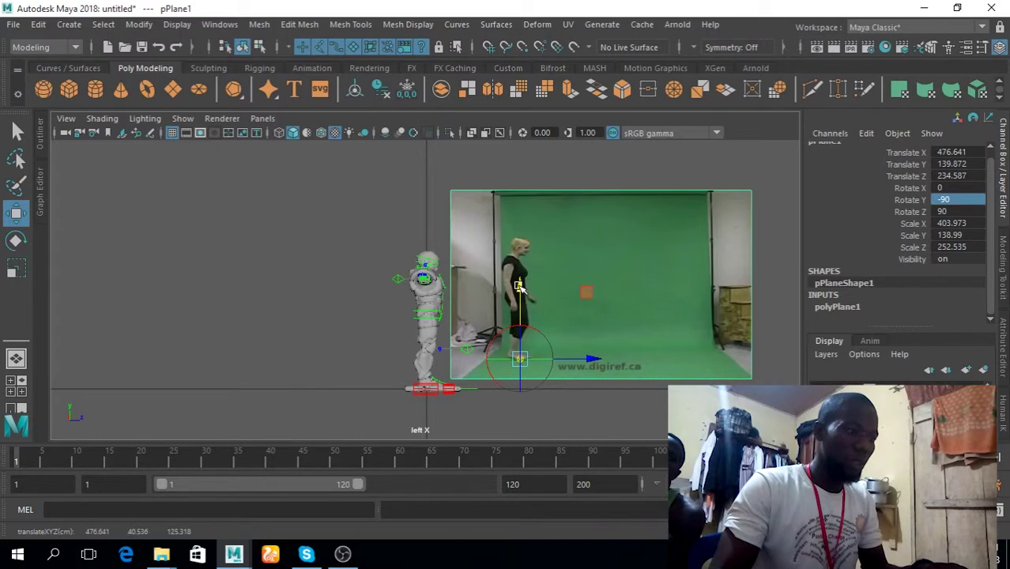
pyautogui.press('d')
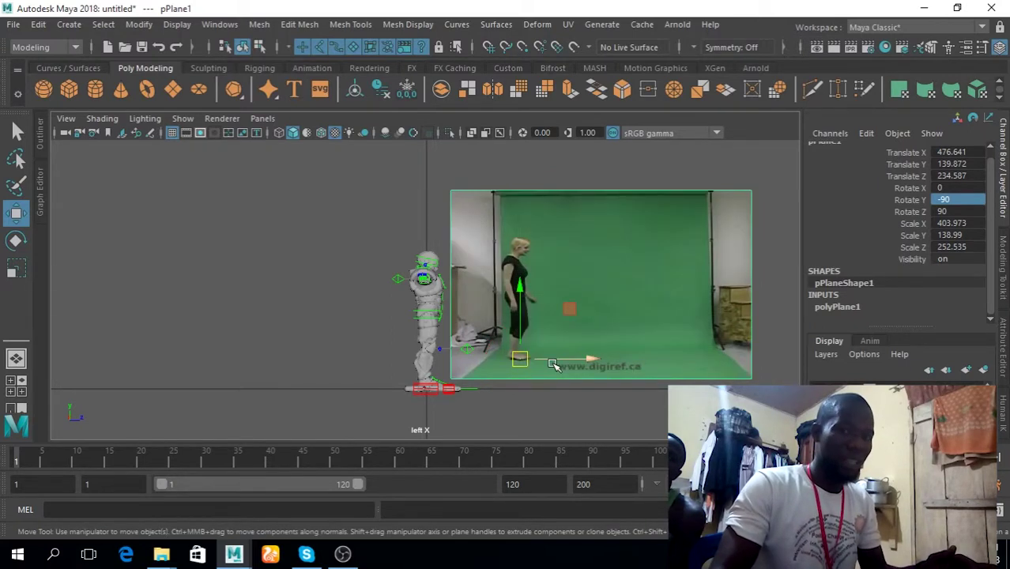
# Enlarge the plane to Scale X 470.782 and slide it right behind the soldier
pyautogui.press('r')
pyautogui.moveTo(525, 360); pyautogui.dragTo(482, 395)
pyautogui.press('w')
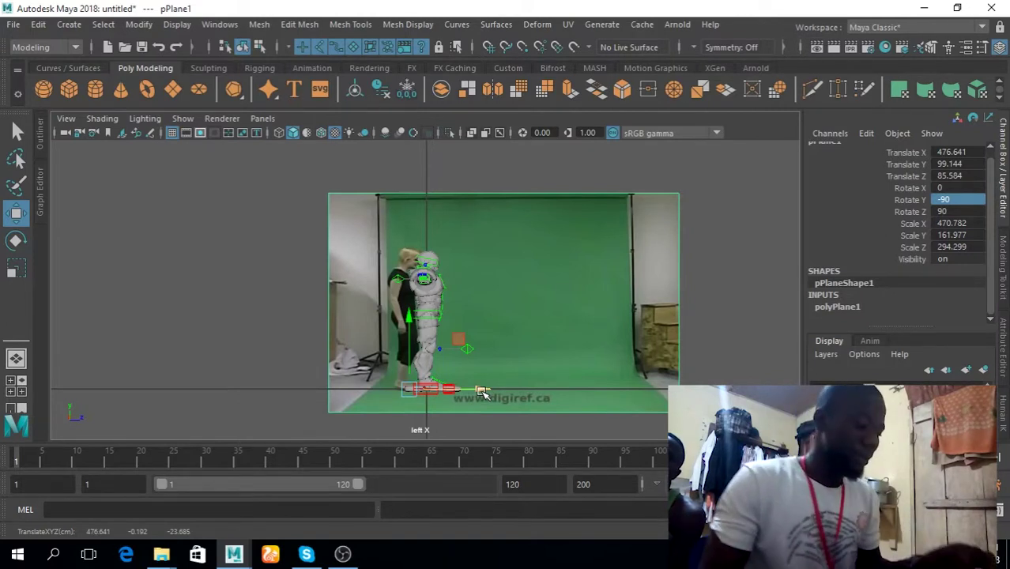
pyautogui.moveTo(482, 394); pyautogui.dragTo(505, 395)
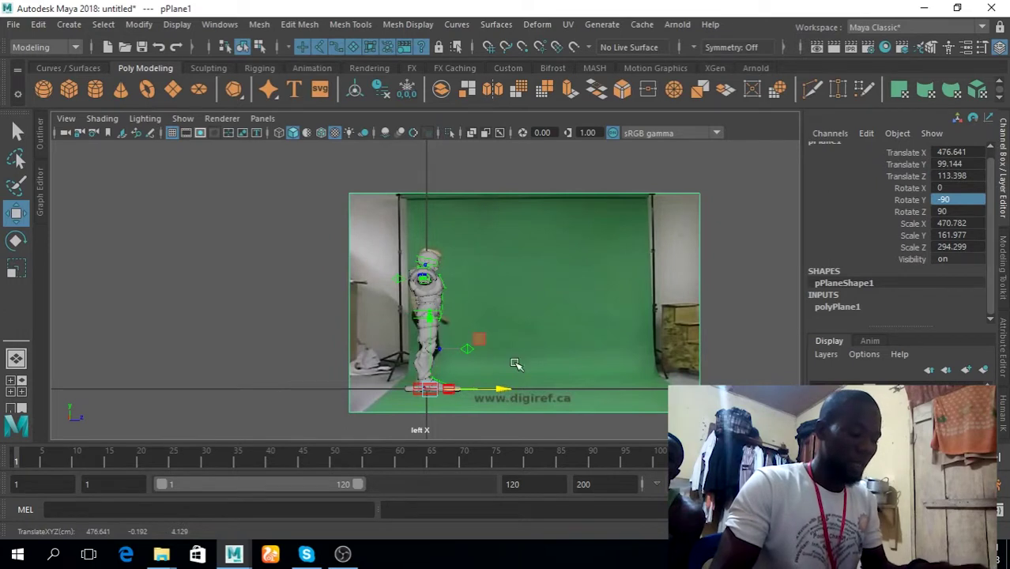
pyautogui.press('space')
pyautogui.press('space')
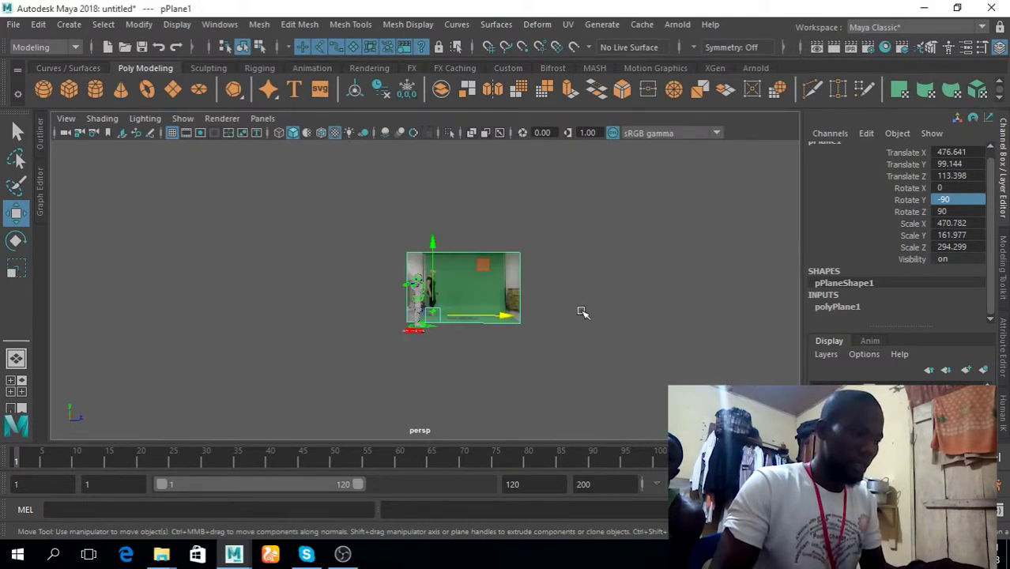
pyautogui.keyDown('alt'); pyautogui.moveTo(582, 312); pyautogui.dragTo(435, 342); pyautogui.keyUp('alt')
# Pose the left hand IK control lower and rotated
pyautogui.scroll(5, 435, 316)
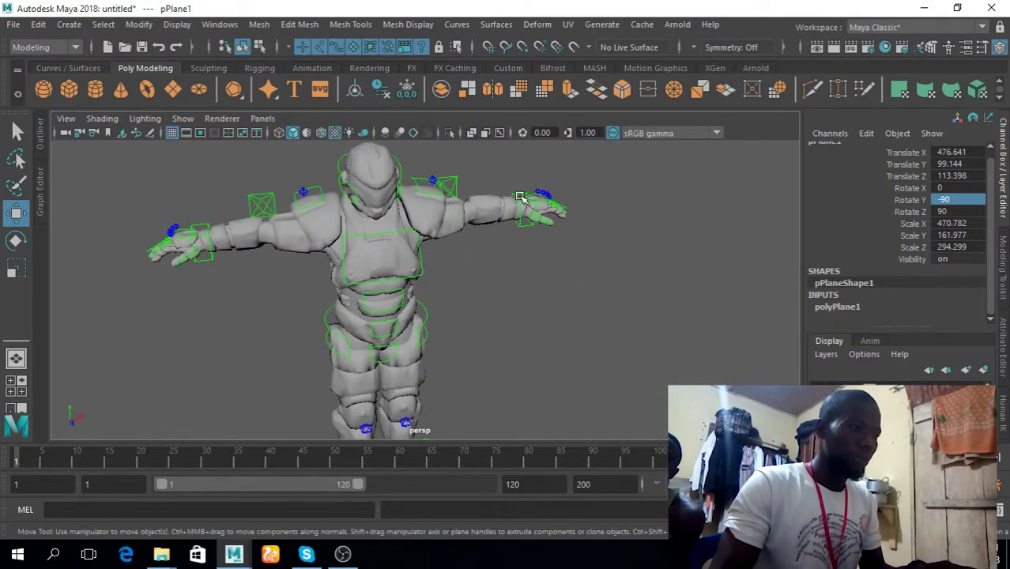
pyautogui.click(522, 198)
pyautogui.moveTo(484, 271); pyautogui.dragTo(444, 316)
pyautogui.keyDown('alt'); pyautogui.moveTo(563, 315); pyautogui.dragTo(504, 377); pyautogui.keyUp('alt')
pyautogui.press('e')
pyautogui.keyDown('alt'); pyautogui.moveTo(504, 377); pyautogui.dragTo(536, 332); pyautogui.keyUp('alt')
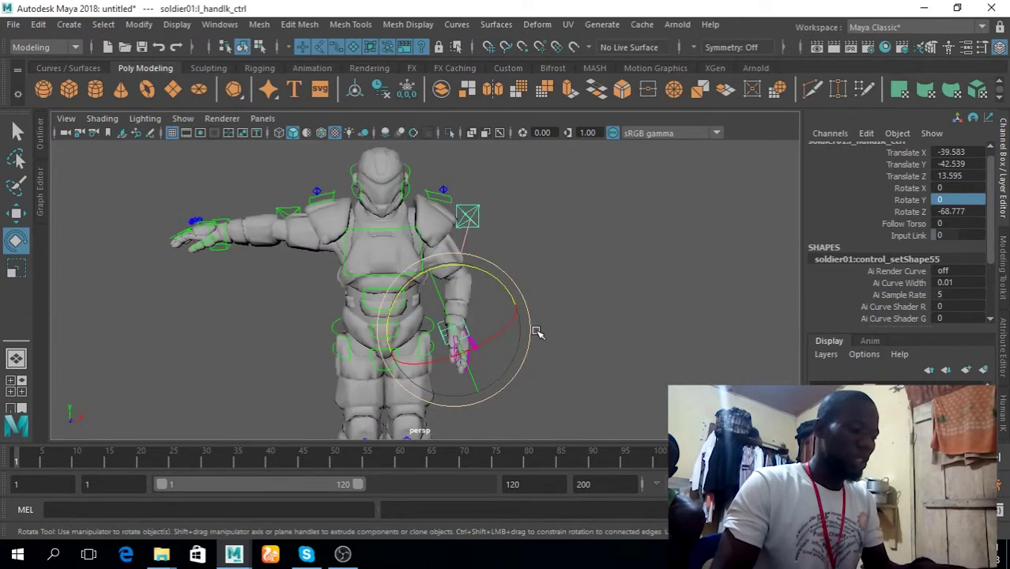
pyautogui.press('w')
pyautogui.moveTo(457, 258); pyautogui.dragTo(451, 274)
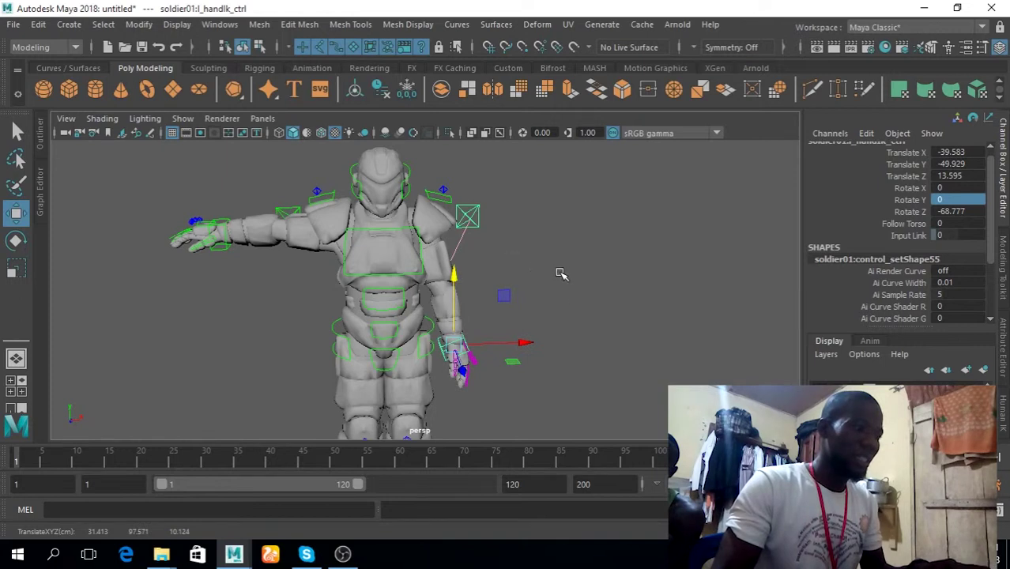
pyautogui.keyDown('alt'); pyautogui.moveTo(561, 274); pyautogui.dragTo(522, 332); pyautogui.keyUp('alt')
# Move the right hand IK control out and up to Translate X 41.353, Y 51.238
pyautogui.scroll(-2, 401, 297)
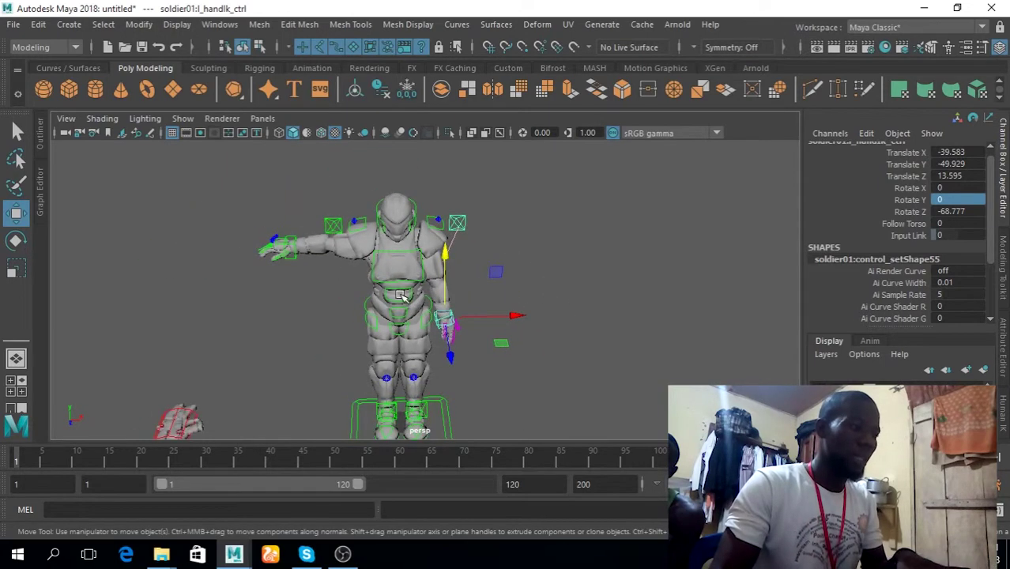
pyautogui.click(297, 239)
pyautogui.moveTo(342, 254); pyautogui.dragTo(388, 256)
pyautogui.moveTo(337, 181); pyautogui.dragTo(357, 292)
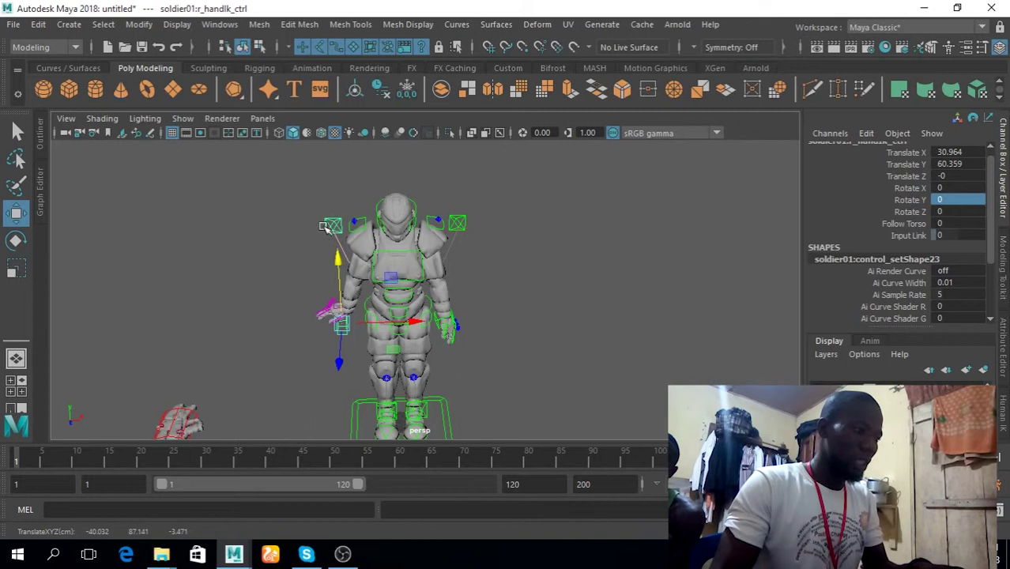
pyautogui.moveTo(346, 257); pyautogui.dragTo(315, 328)
pyautogui.press('e')
pyautogui.press('w')
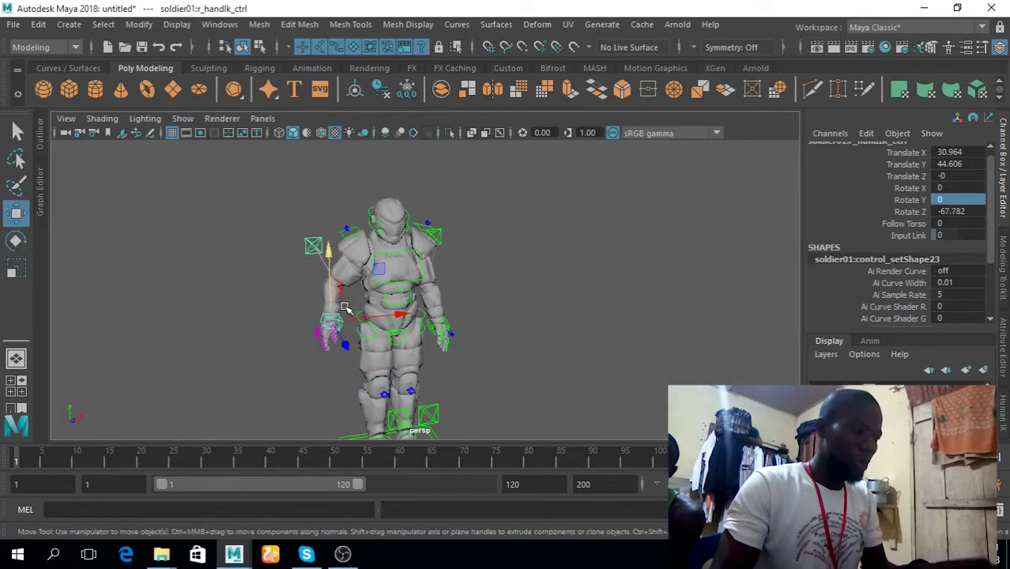
pyautogui.moveTo(408, 320); pyautogui.dragTo(353, 262)
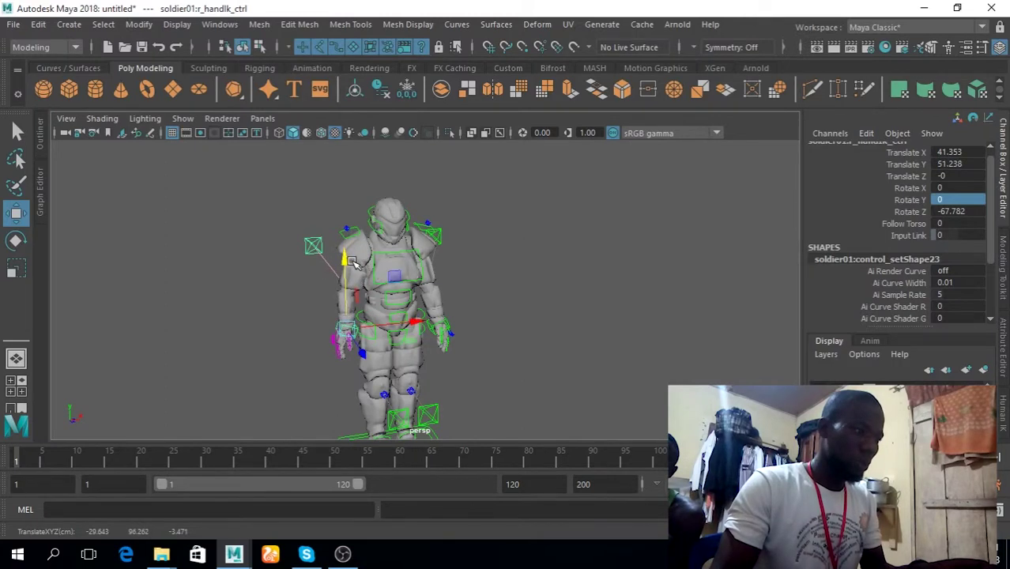
pyautogui.keyDown('alt'); pyautogui.moveTo(603, 346); pyautogui.dragTo(555, 245); pyautogui.keyUp('alt')
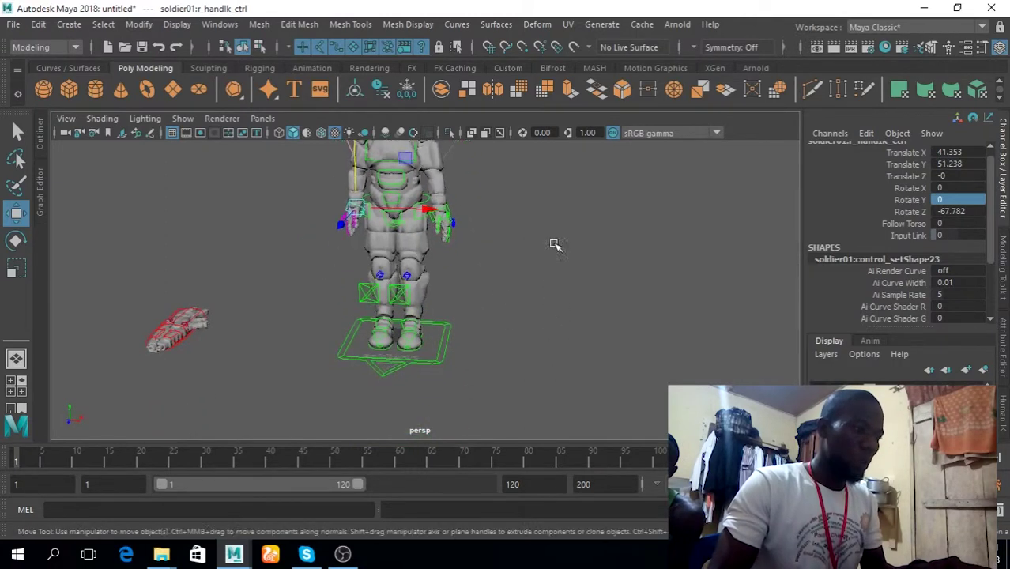
# Pull the left foot IK control back in Z
pyautogui.click(420, 346)
pyautogui.moveTo(478, 328); pyautogui.dragTo(461, 349)
pyautogui.press('e')
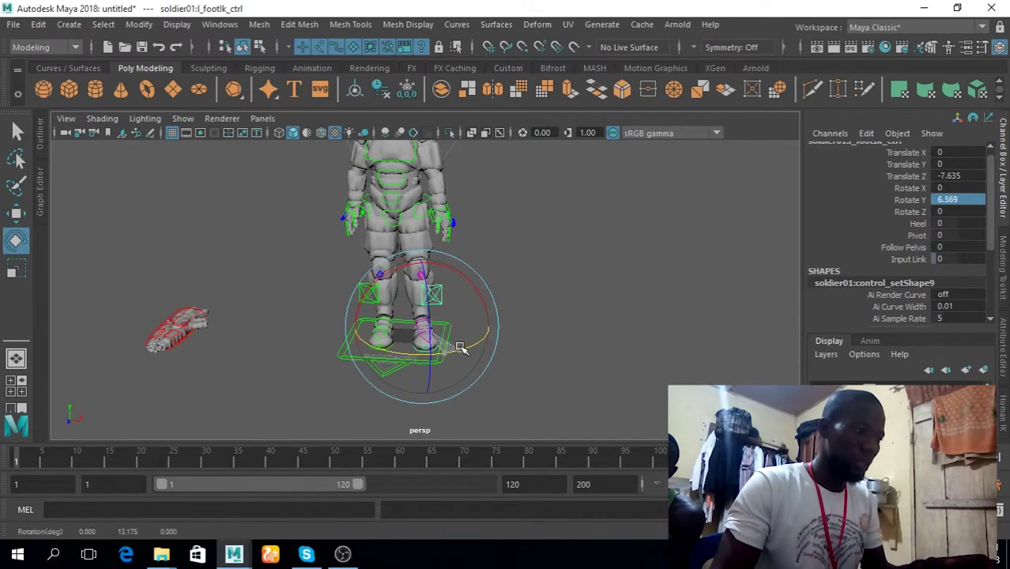
pyautogui.click(442, 328)
# Turn the right foot to Rotate Y 9.831, move it forward to Z 14.283, and shift COG to X -0.131
pyautogui.click(366, 343)
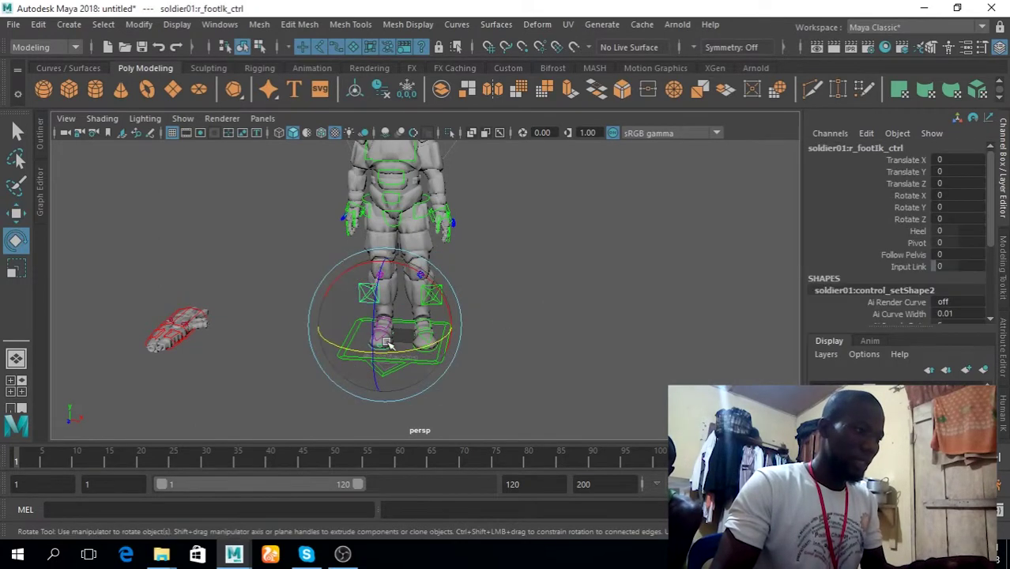
pyautogui.moveTo(455, 341)
pyautogui.mouseDown()
pyautogui.moveTo(419, 348)
pyautogui.moveTo(442, 332)
pyautogui.moveTo(436, 346)
pyautogui.mouseUp()
pyautogui.press('w')
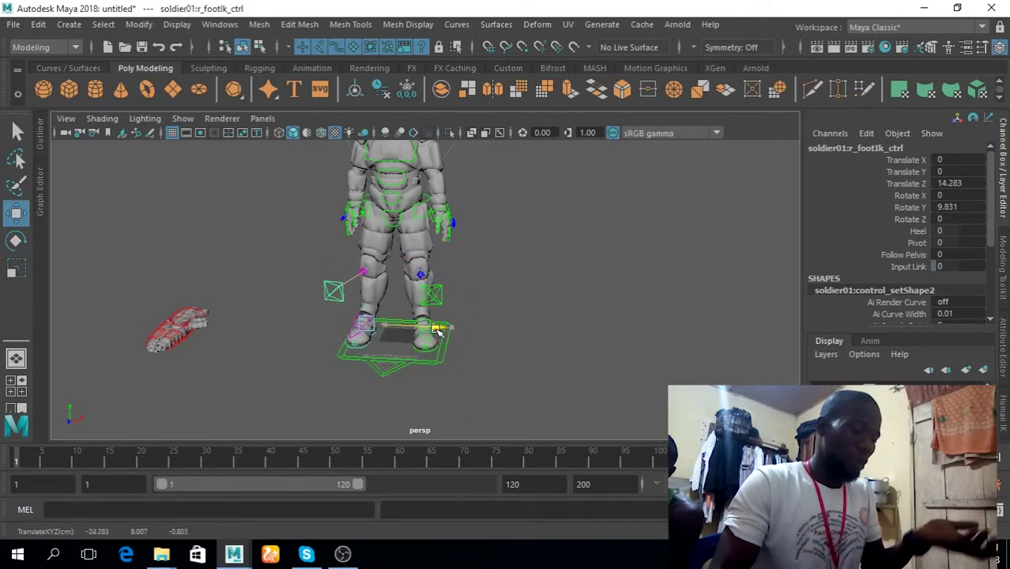
pyautogui.keyDown('alt'); pyautogui.moveTo(547, 285); pyautogui.dragTo(517, 328); pyautogui.keyUp('alt')
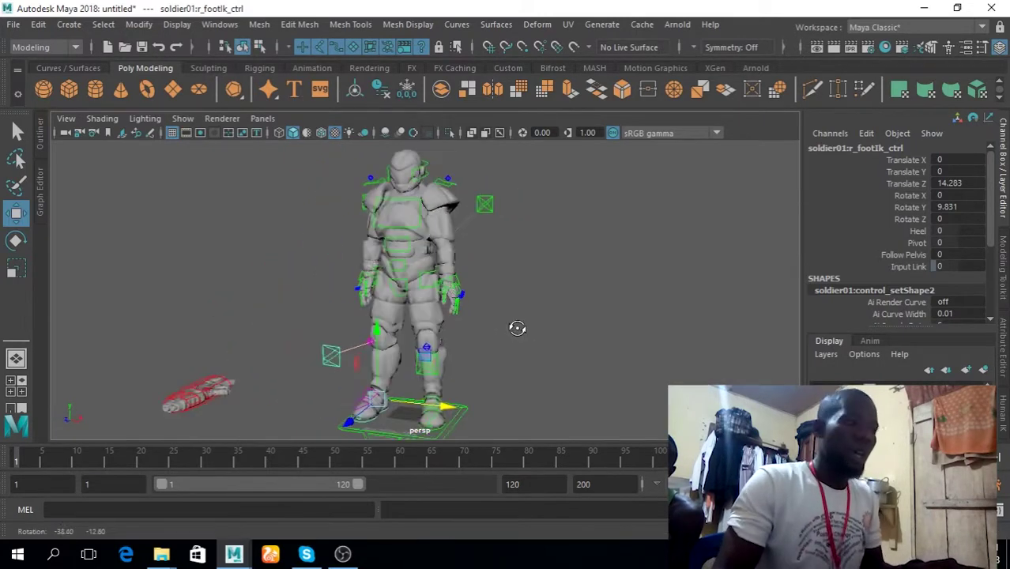
pyautogui.click(424, 273)
pyautogui.moveTo(409, 226); pyautogui.dragTo(405, 207)
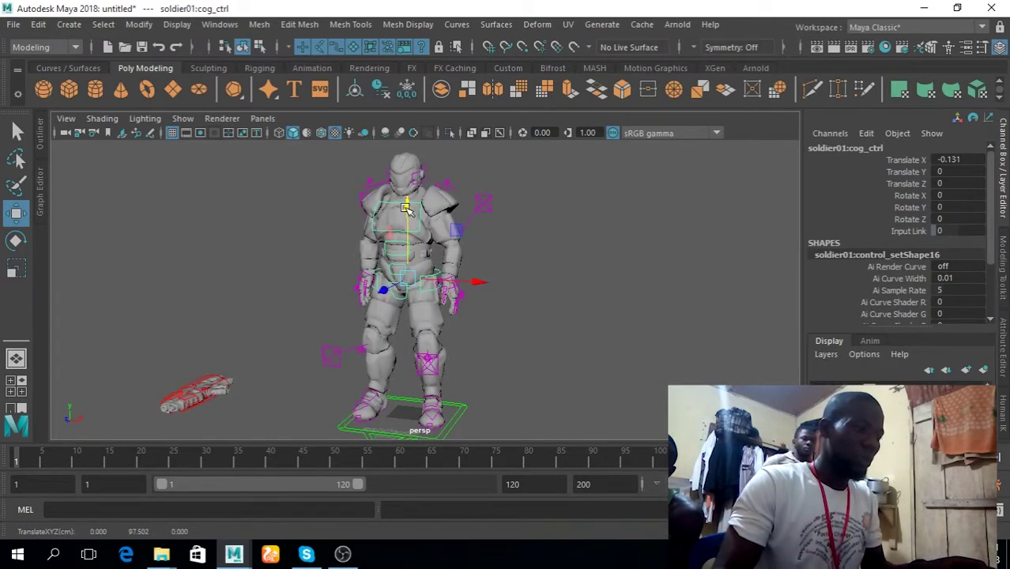
# Nudge cog_ctrl slightly back in Z and rotate it about 2 degrees in Y, then inspect the pose
pyautogui.keyDown('alt'); pyautogui.moveTo(368, 319); pyautogui.dragTo(420, 317); pyautogui.keyUp('alt')
pyautogui.moveTo(463, 276); pyautogui.dragTo(466, 276)
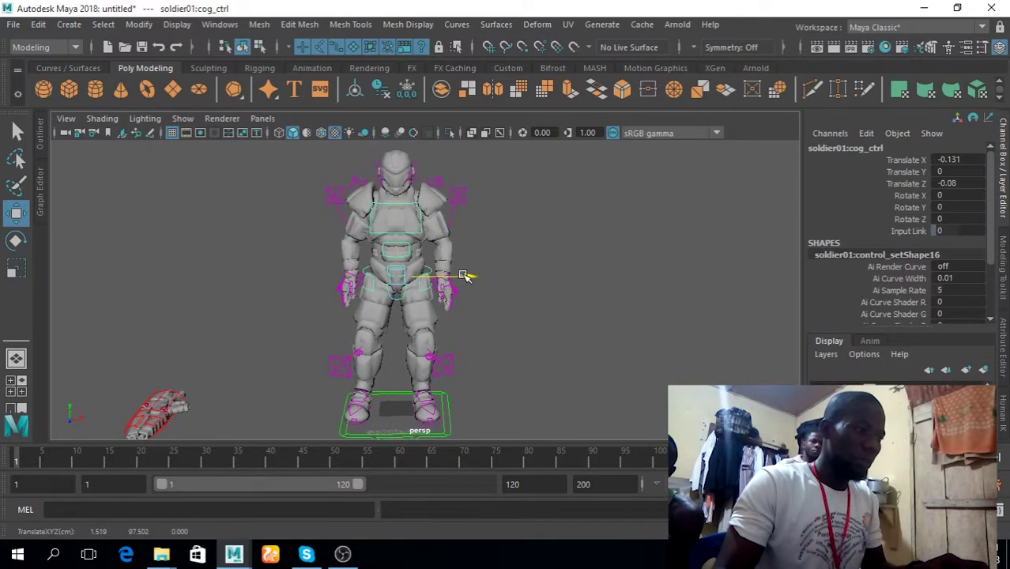
pyautogui.keyDown('alt'); pyautogui.moveTo(528, 370); pyautogui.dragTo(498, 365); pyautogui.keyUp('alt')
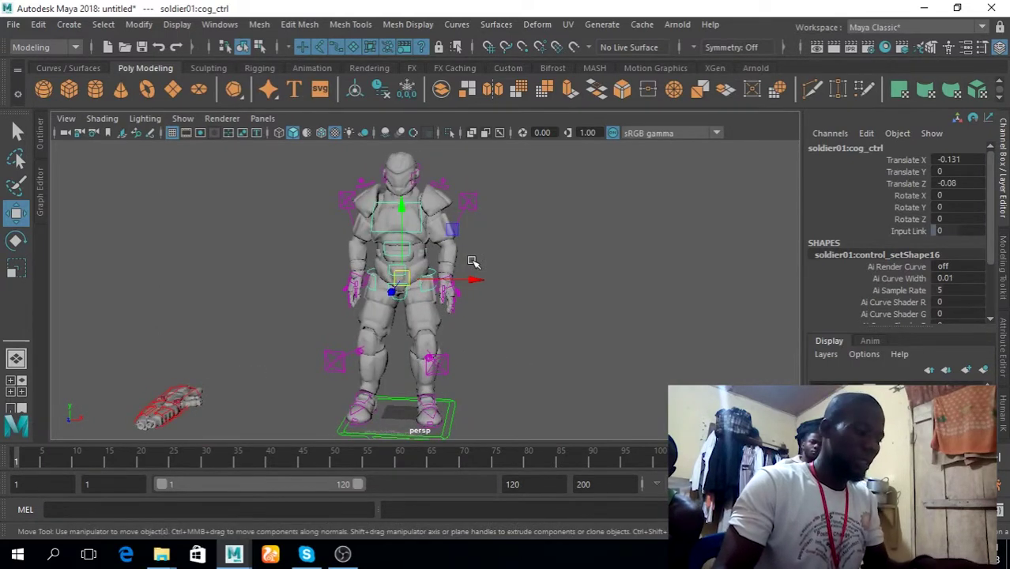
pyautogui.press('e')
pyautogui.moveTo(457, 247); pyautogui.dragTo(457, 249)
pyautogui.click(512, 254)
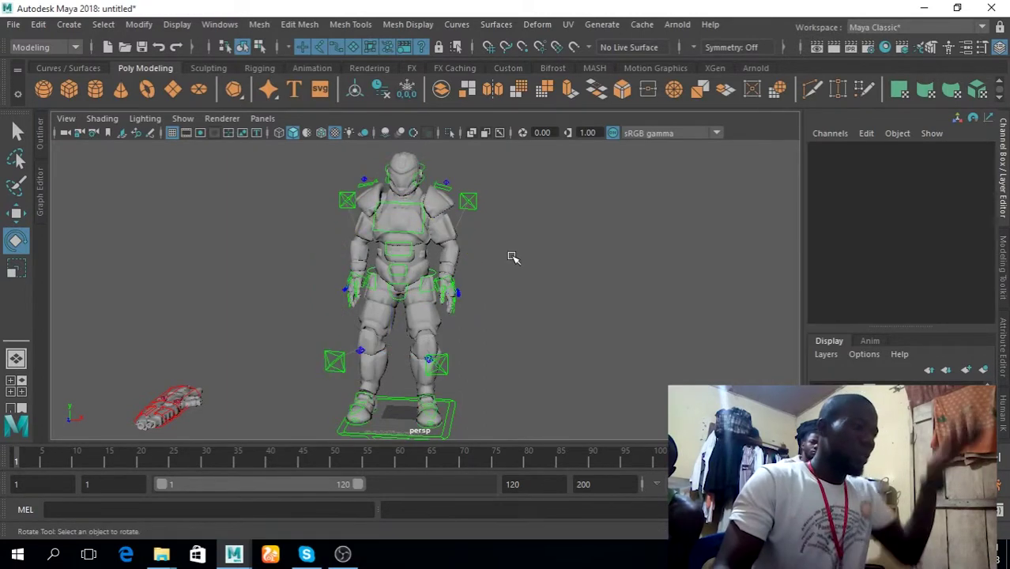
pyautogui.keyDown('alt'); pyautogui.moveTo(480, 282); pyautogui.dragTo(441, 302); pyautogui.keyUp('alt')
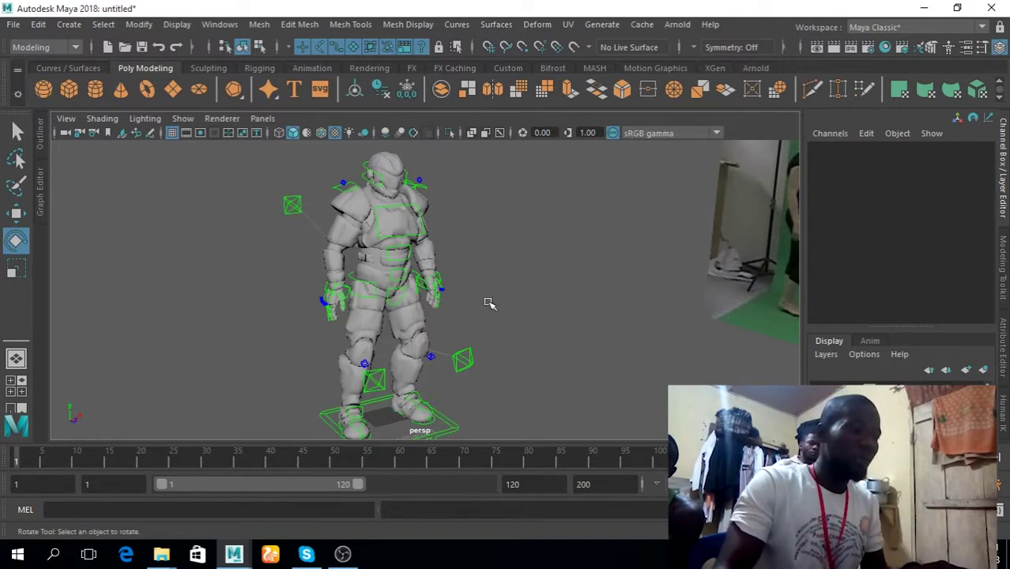
pyautogui.keyDown('alt'); pyautogui.moveTo(489, 303); pyautogui.dragTo(363, 324); pyautogui.keyUp('alt')
# Lower r_elbow_pv_ctrl to Translate Y -18.356, then switch to the four-view layout
pyautogui.click(426, 290)
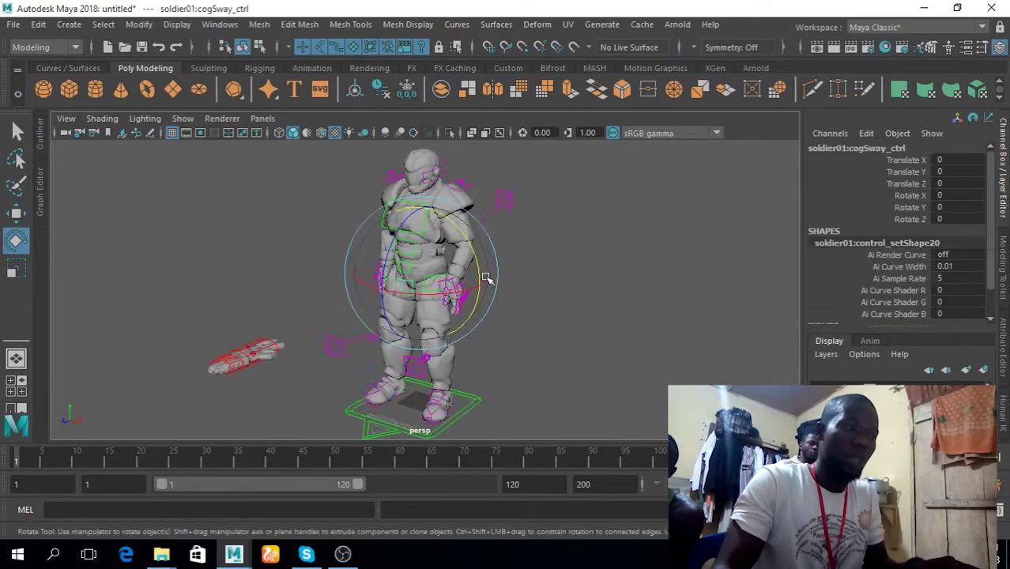
pyautogui.keyDown('alt'); pyautogui.moveTo(486, 277); pyautogui.dragTo(551, 258); pyautogui.keyUp('alt')
pyautogui.moveTo(507, 170); pyautogui.dragTo(584, 233)
pyautogui.press('w')
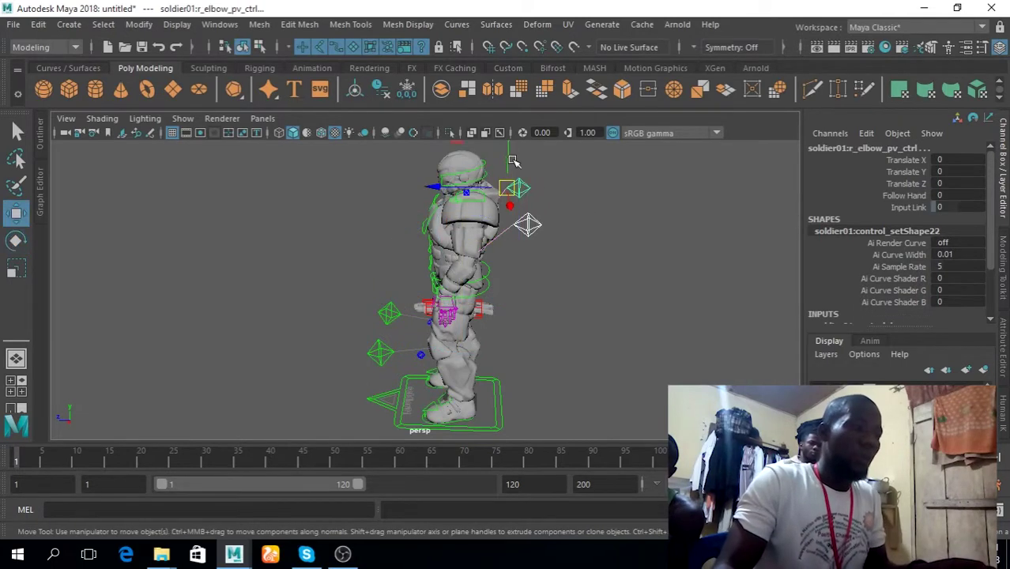
pyautogui.moveTo(514, 161); pyautogui.dragTo(542, 238)
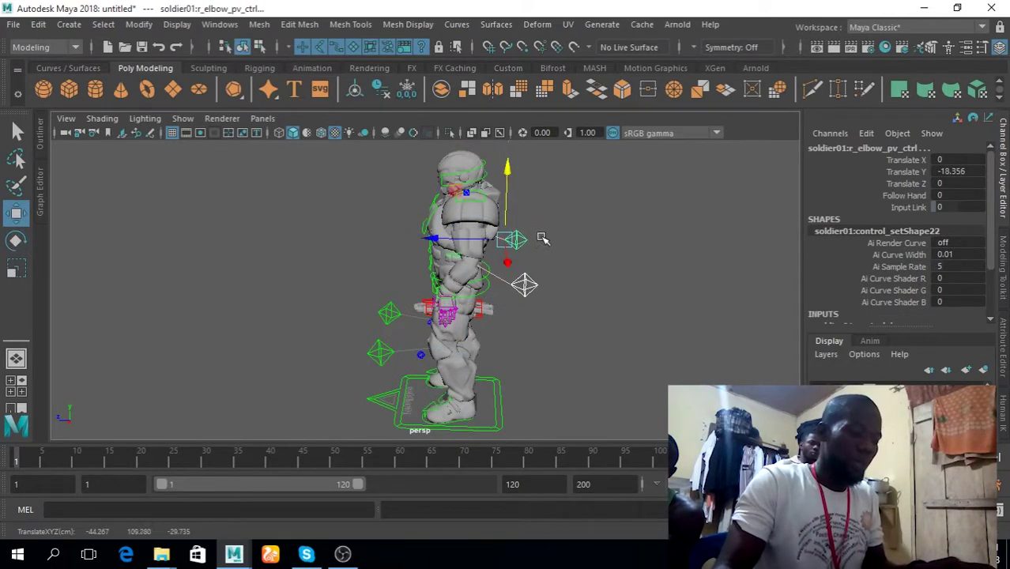
pyautogui.keyDown('alt'); pyautogui.moveTo(599, 292); pyautogui.dragTo(561, 275); pyautogui.keyUp('alt')
pyautogui.press('space')
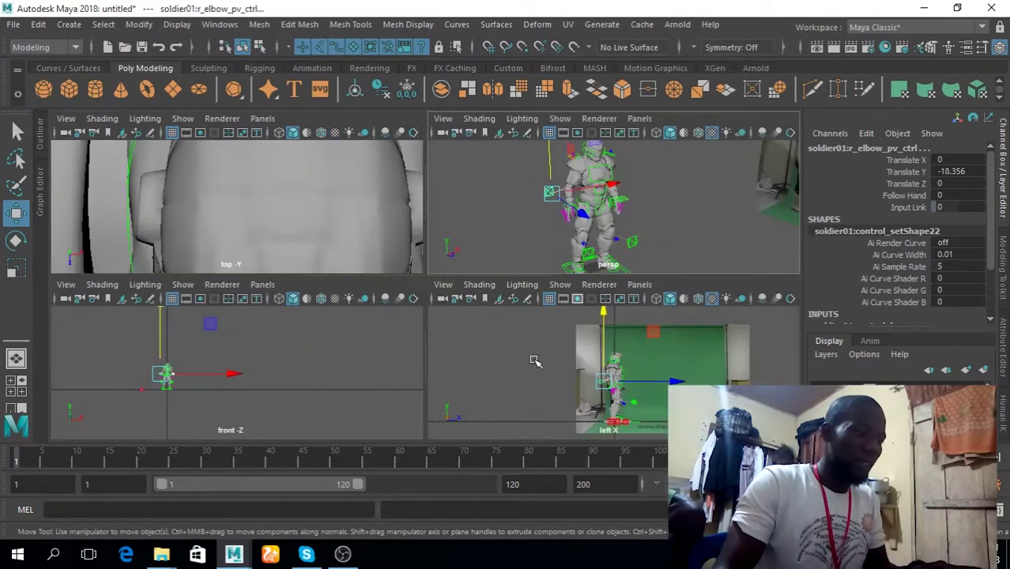
# Maximize the side view and return to four views, then marquee-select the rig controls over the soldier
pyautogui.press('space')
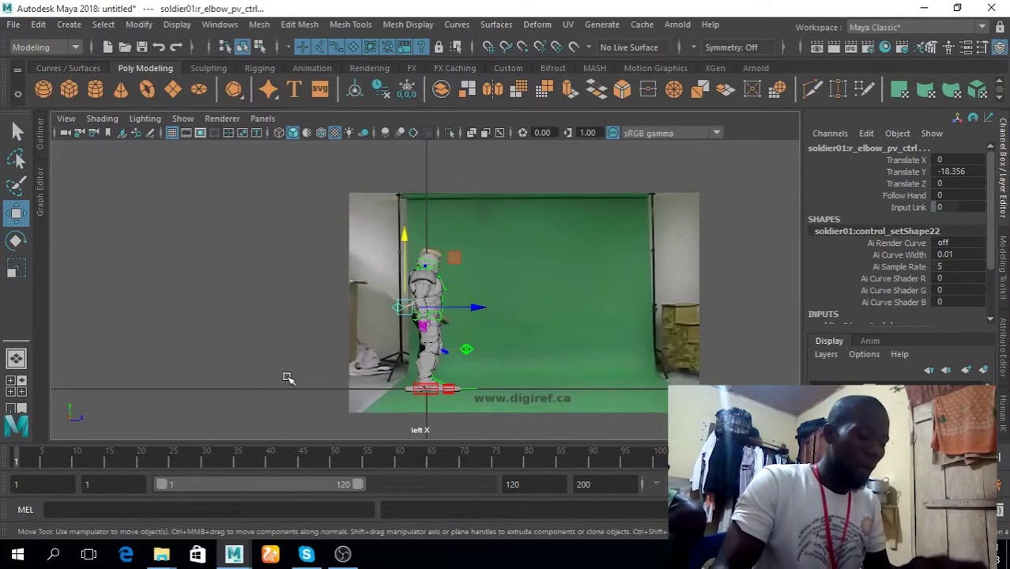
pyautogui.press('space')
pyautogui.press('space')
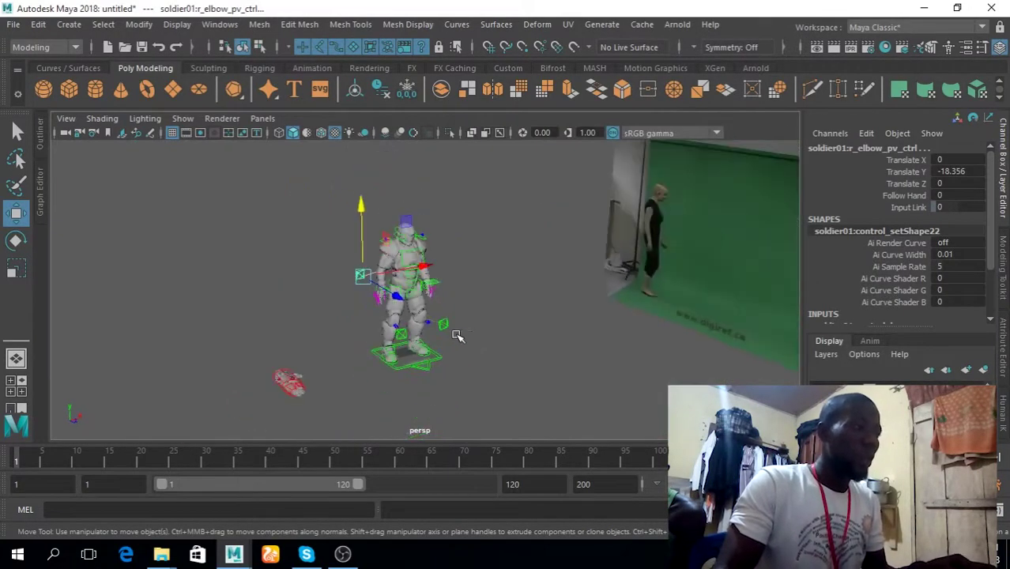
pyautogui.moveTo(301, 191); pyautogui.dragTo(463, 340)
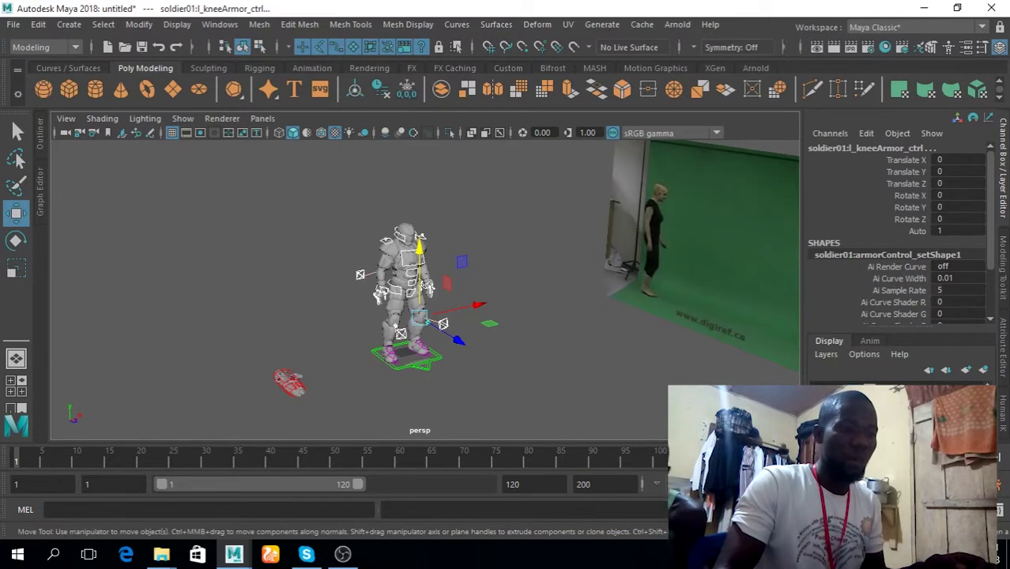
# Check what picks grab on the soldier, then marquee across the rig to confirm only control curves select
pyautogui.click(577, 389)
pyautogui.click(404, 253)
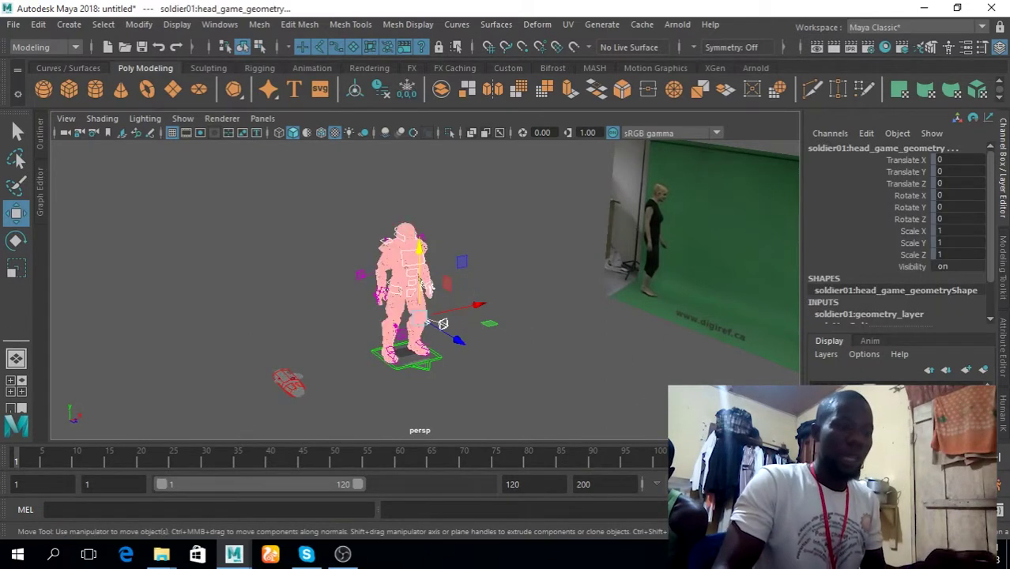
pyautogui.click(354, 187)
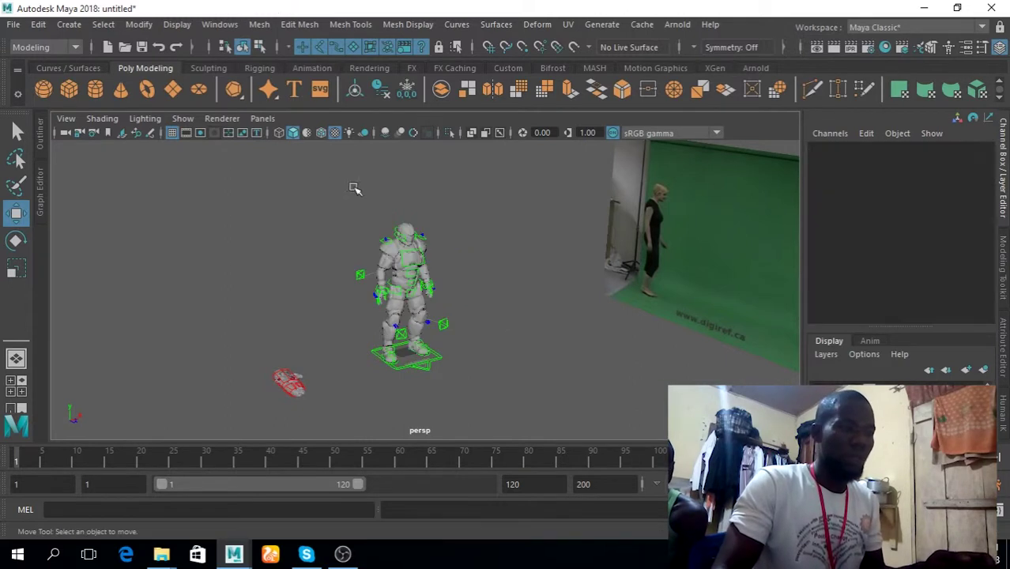
pyautogui.moveTo(338, 176); pyautogui.dragTo(467, 334)
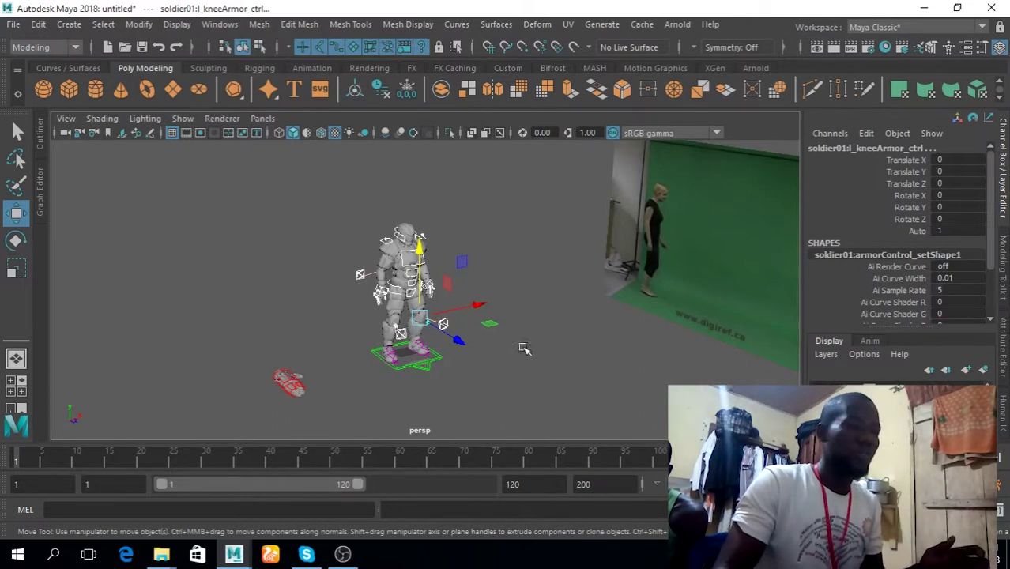
pyautogui.click(505, 343)
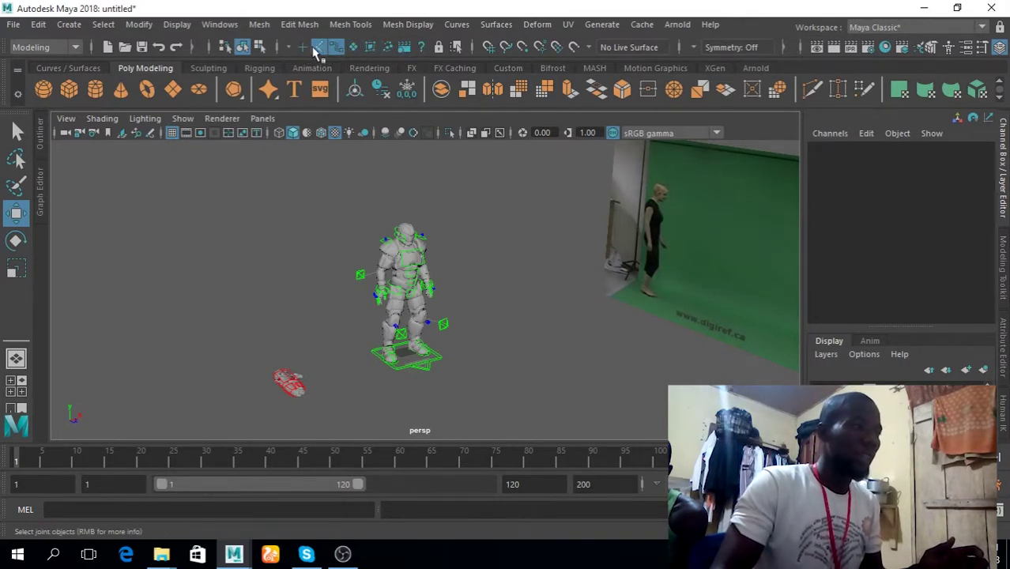
pyautogui.moveTo(318, 146); pyautogui.dragTo(466, 413)
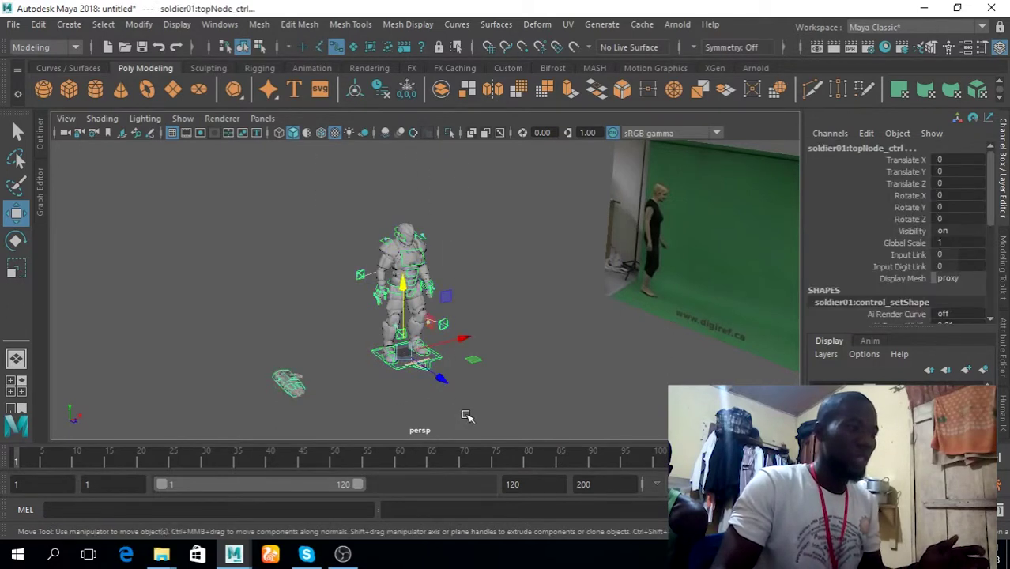
pyautogui.click(561, 392)
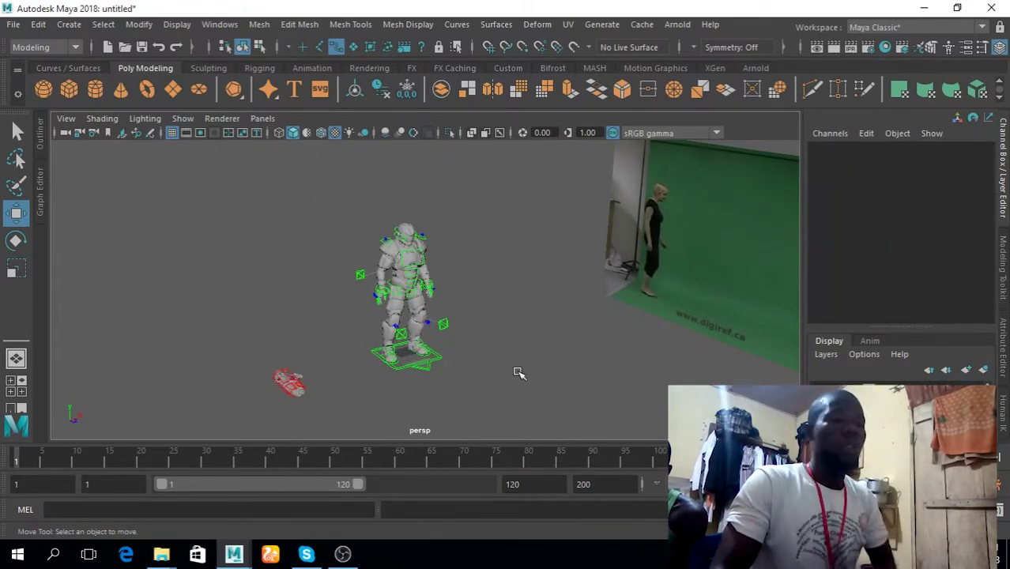